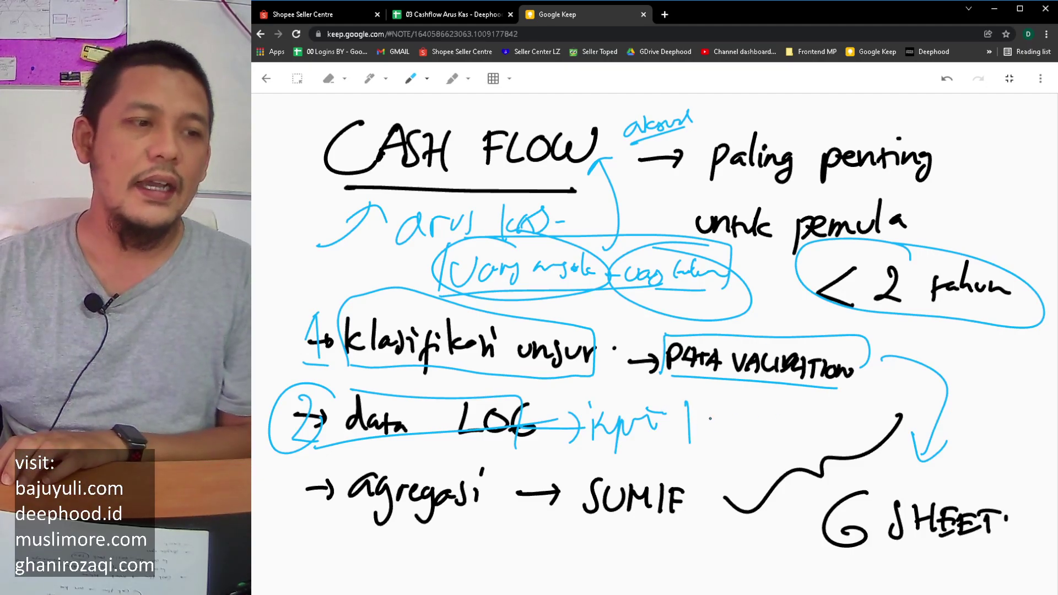
# Step: Handwrite the column labels tgl, unsur and nominal, separated by vertical strokes, after "input" on the data LOG line
pyautogui.moveTo(751, 405); pyautogui.dragTo(748, 470)
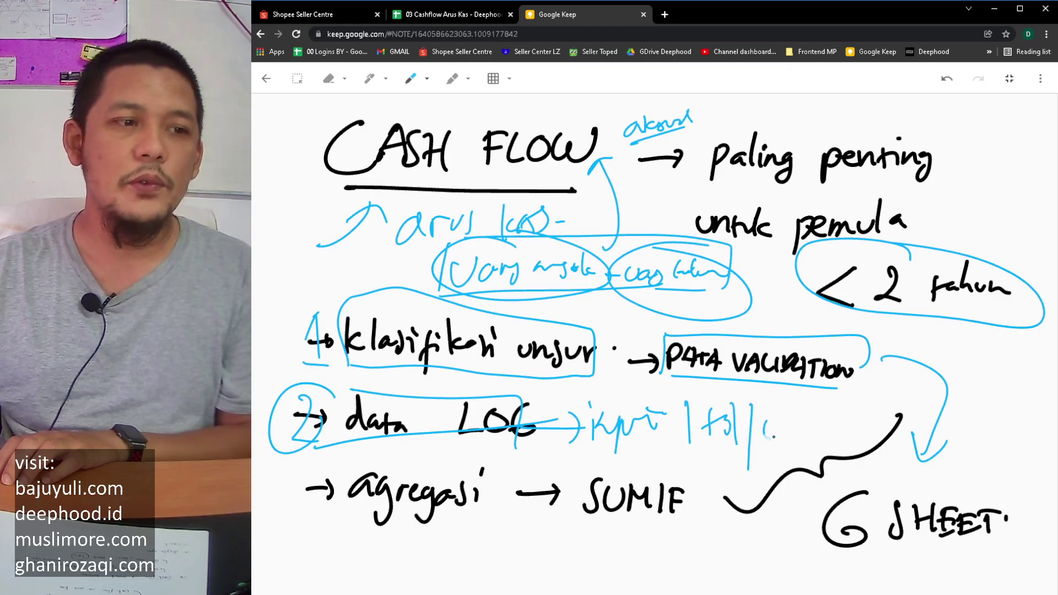
pyautogui.moveTo(794, 426); pyautogui.dragTo(813, 418)
pyautogui.moveTo(826, 399); pyautogui.dragTo(819, 446)
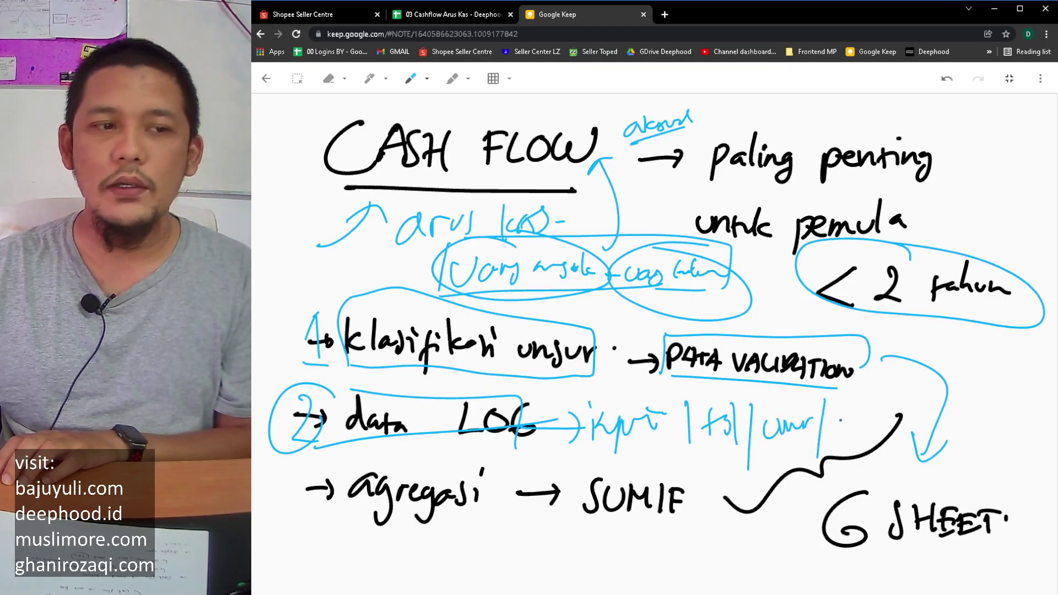
pyautogui.moveTo(906, 386); pyautogui.dragTo(891, 458)
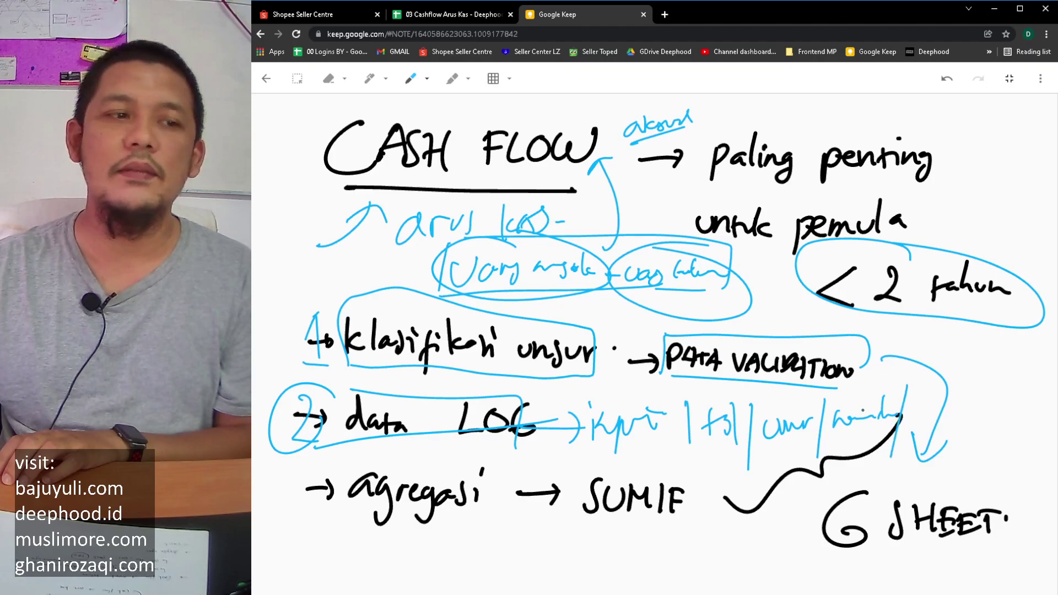
# Step: Bracket points 1 and 2, draw boxes around "agregasi" and "SUMIF", and add an S to make it SUMIFS
pyautogui.moveTo(326, 302)
pyautogui.mouseDown()
pyautogui.moveTo(356, 411)
pyautogui.moveTo(347, 532)
pyautogui.mouseUp()
pyautogui.moveTo(347, 449)
pyautogui.mouseDown()
pyautogui.moveTo(510, 524)
pyautogui.moveTo(370, 545)
pyautogui.mouseUp()
pyautogui.moveTo(572, 454); pyautogui.dragTo(576, 543)
pyautogui.moveTo(570, 461)
pyautogui.mouseDown()
pyautogui.moveTo(632, 463)
pyautogui.moveTo(696, 534)
pyautogui.mouseUp()
pyautogui.moveTo(683, 527); pyautogui.dragTo(579, 536)
pyautogui.moveTo(660, 514); pyautogui.dragTo(693, 509)
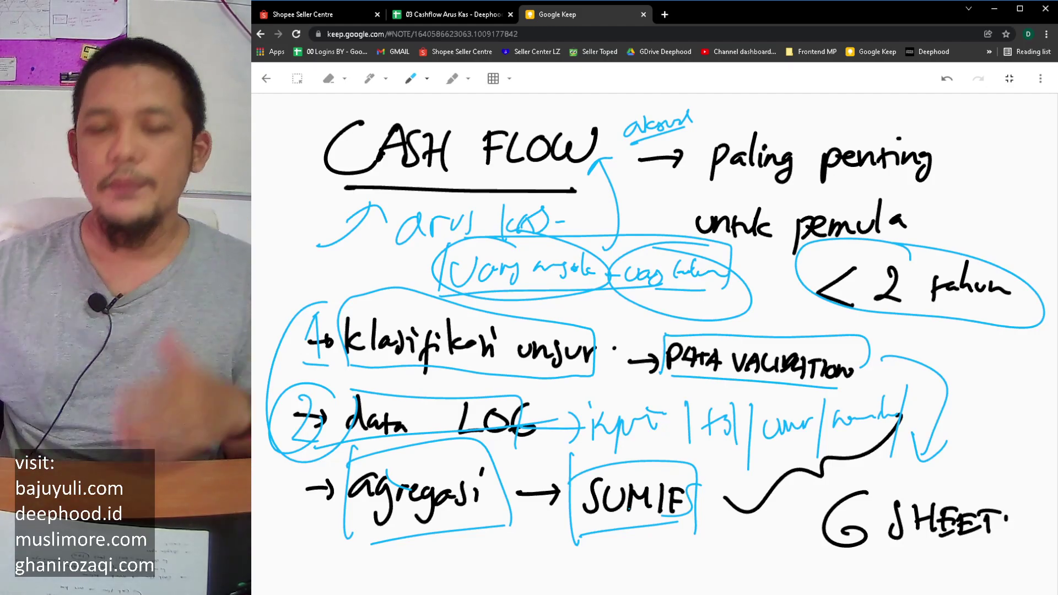
# Step: Draw an arrow from SUMIFS to "6 SHEET" and box "6 SHEET"
pyautogui.moveTo(699, 520)
pyautogui.mouseDown()
pyautogui.moveTo(794, 542)
pyautogui.moveTo(776, 560)
pyautogui.mouseUp()
pyautogui.moveTo(806, 495); pyautogui.dragTo(808, 565)
pyautogui.moveTo(798, 503)
pyautogui.mouseDown()
pyautogui.moveTo(930, 485)
pyautogui.moveTo(1006, 551)
pyautogui.mouseUp()
pyautogui.moveTo(810, 546); pyautogui.dragTo(985, 548)
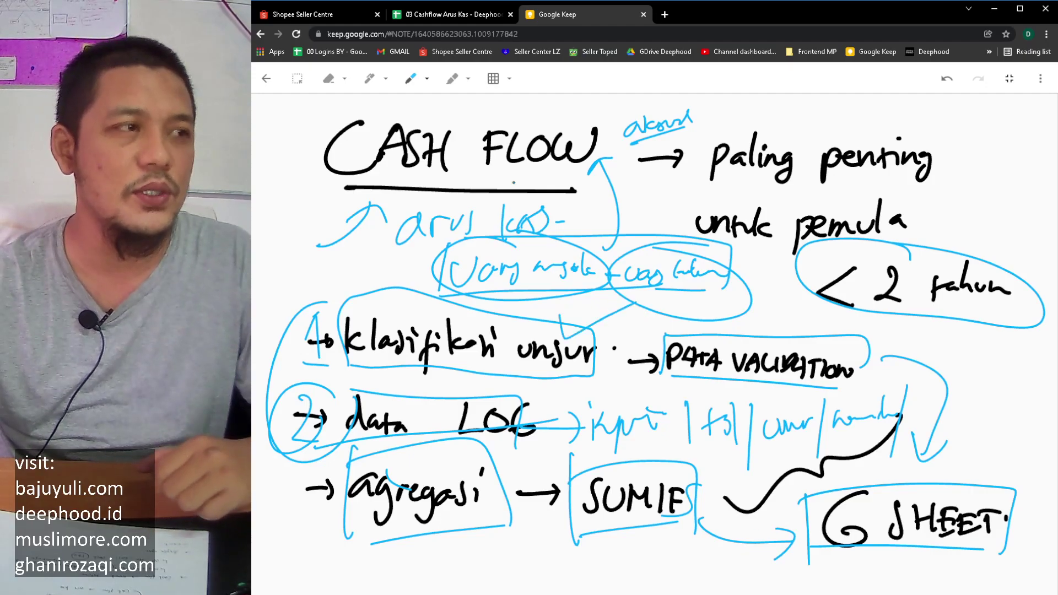
# Step: Switch to the 03 Cashflow Arus Kas spreadsheet in Google Sheets and rename the header in B1 to "Pos / Unsur"
pyautogui.click(438, 14)
pyautogui.scroll(3, 442, 441)
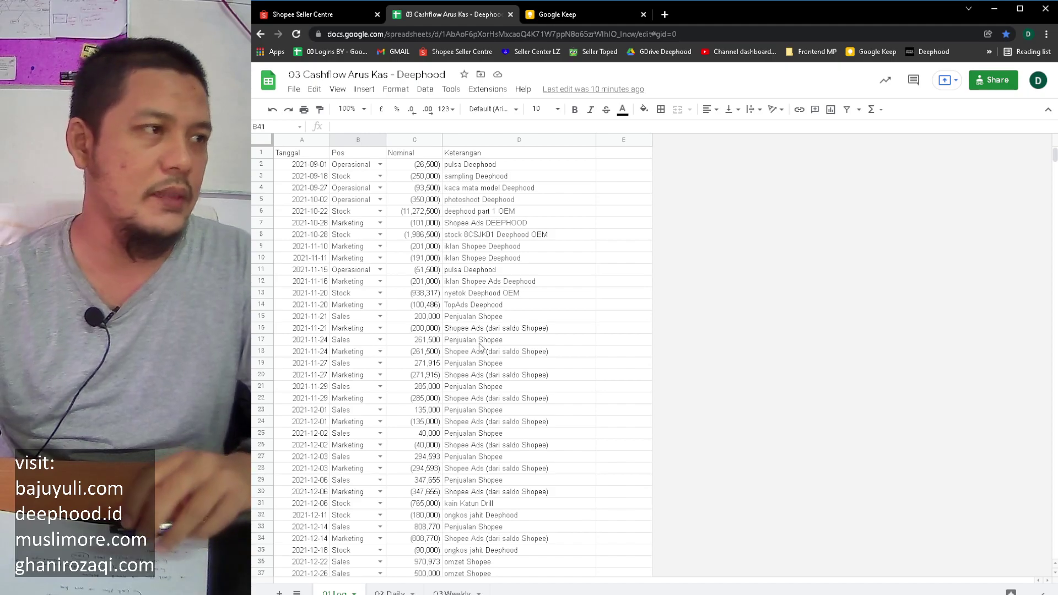
pyautogui.scroll(-1, 383, 335)
pyautogui.scroll(1, 380, 353)
pyautogui.click(301, 141)
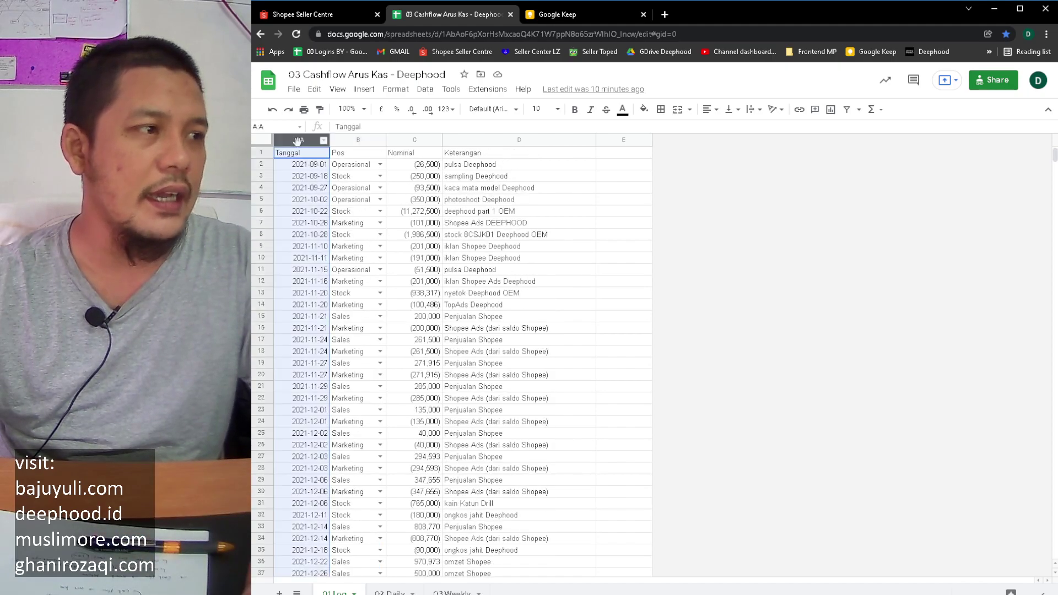
pyautogui.click(350, 140)
pyautogui.doubleClick(365, 154)
pyautogui.write('/')
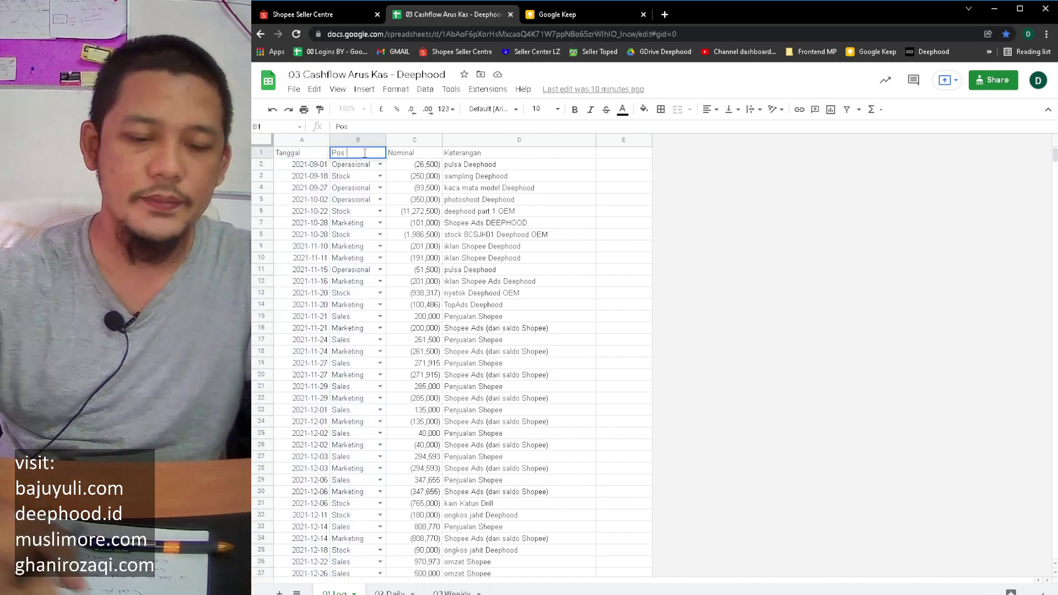
pyautogui.write(' Unsur')
pyautogui.press('Tab')
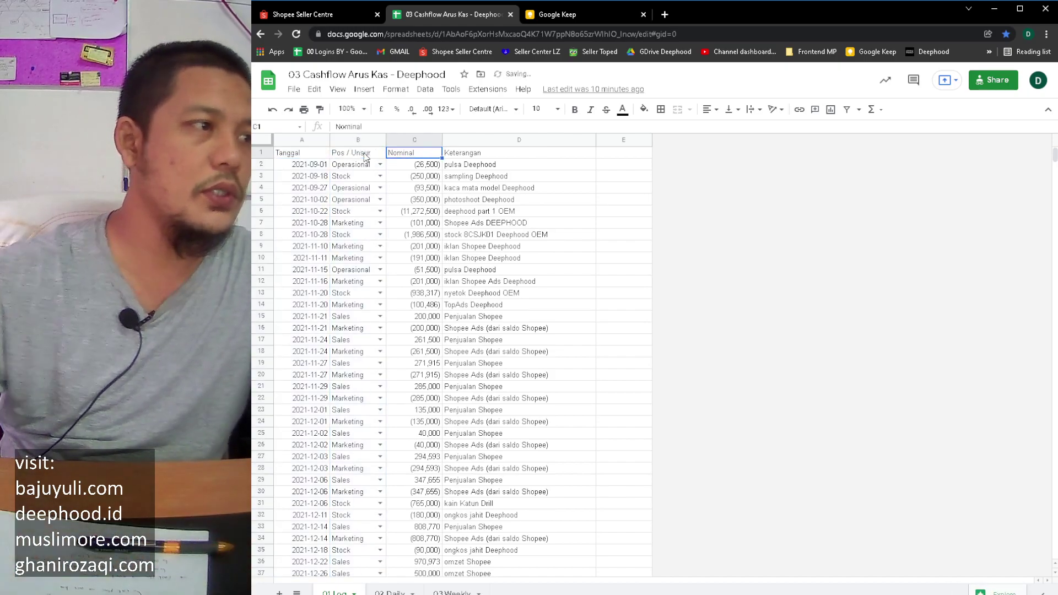
pyautogui.click(520, 139)
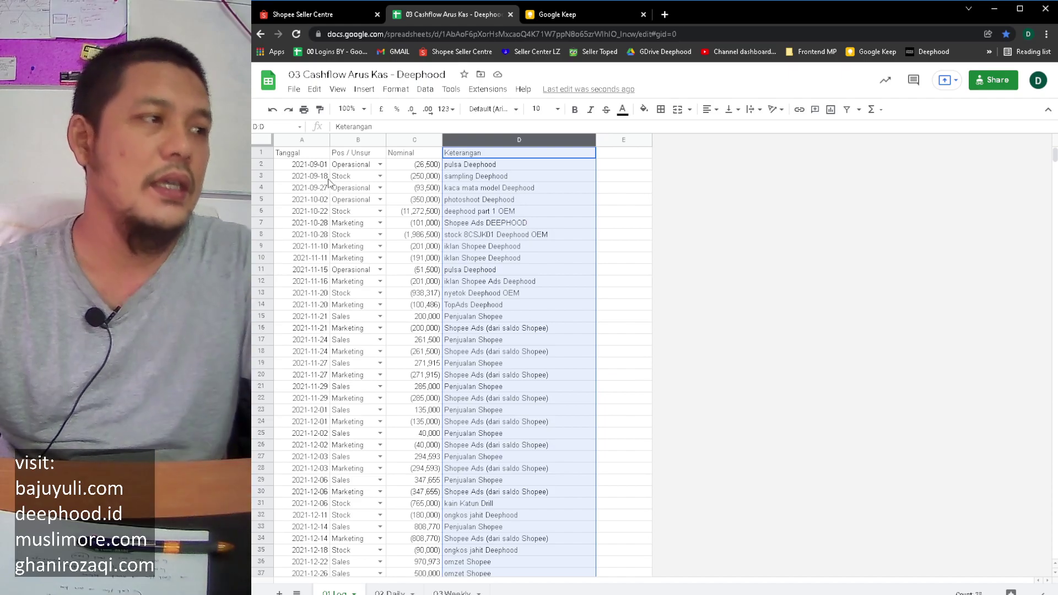
pyautogui.click(315, 168)
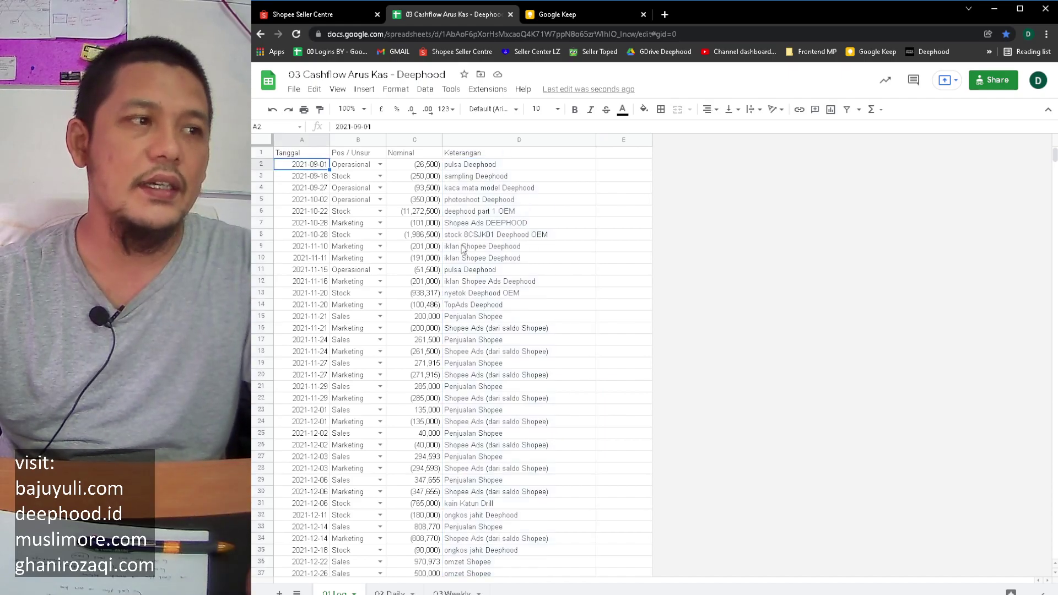
pyautogui.click(397, 89)
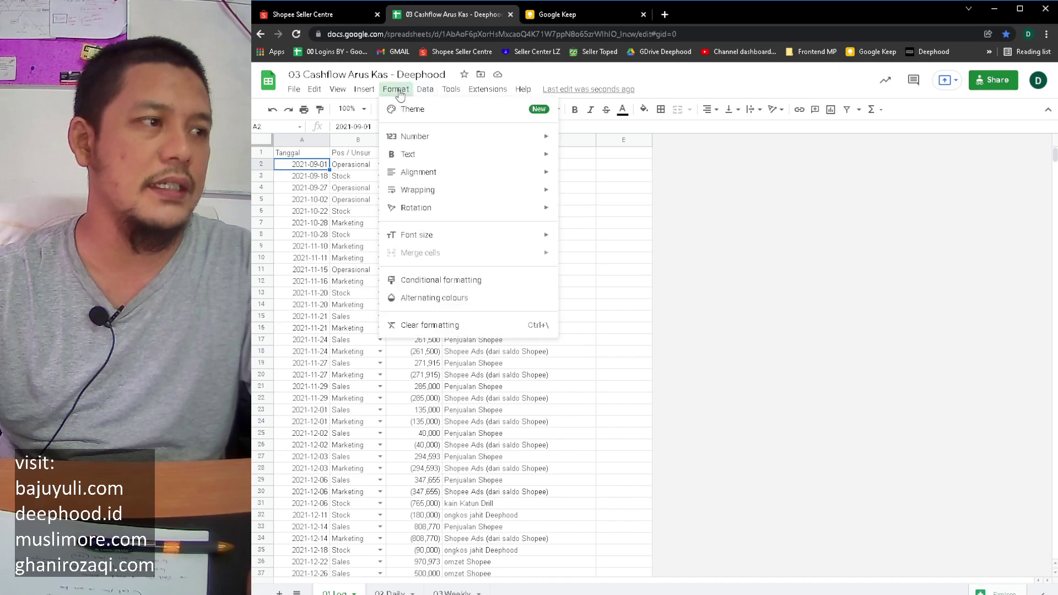
pyautogui.moveTo(456, 136)
pyautogui.click(624, 386)
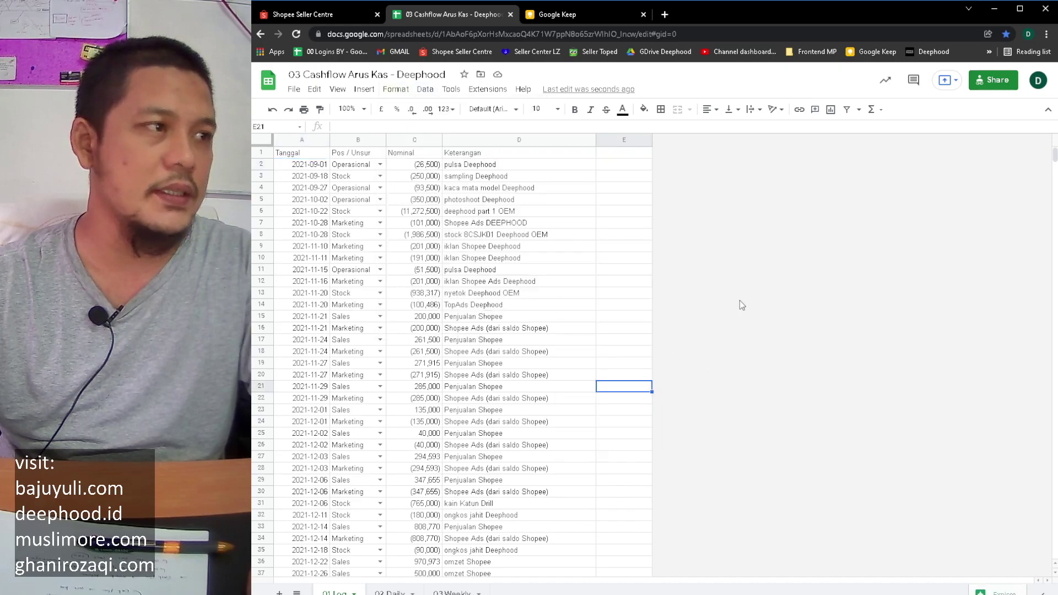
# Step: Set the sheet zoom to 200% and view the category choices offered in cell B2
pyautogui.click(347, 109)
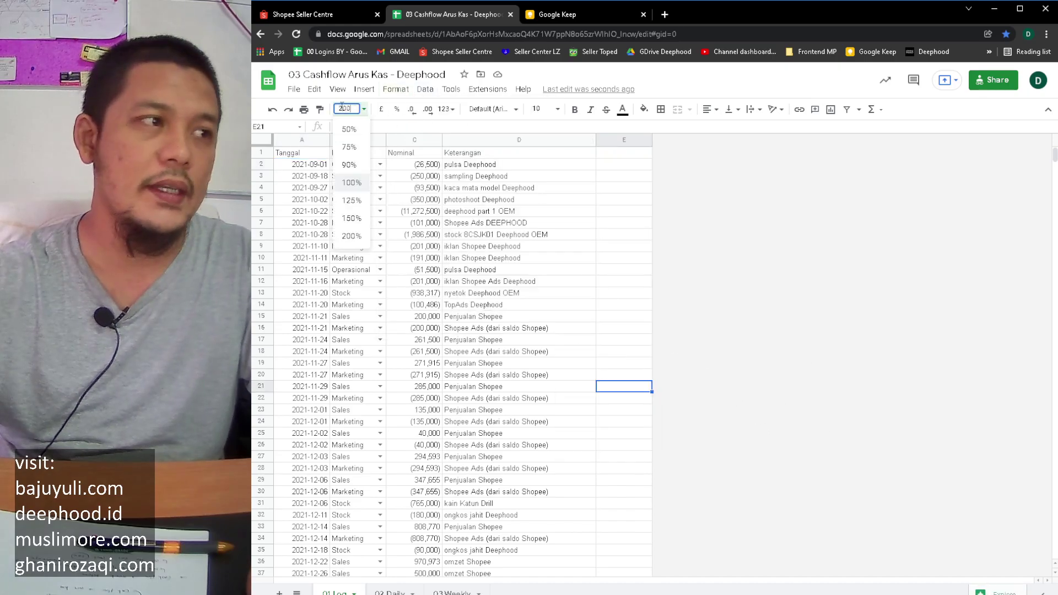
pyautogui.click(352, 235)
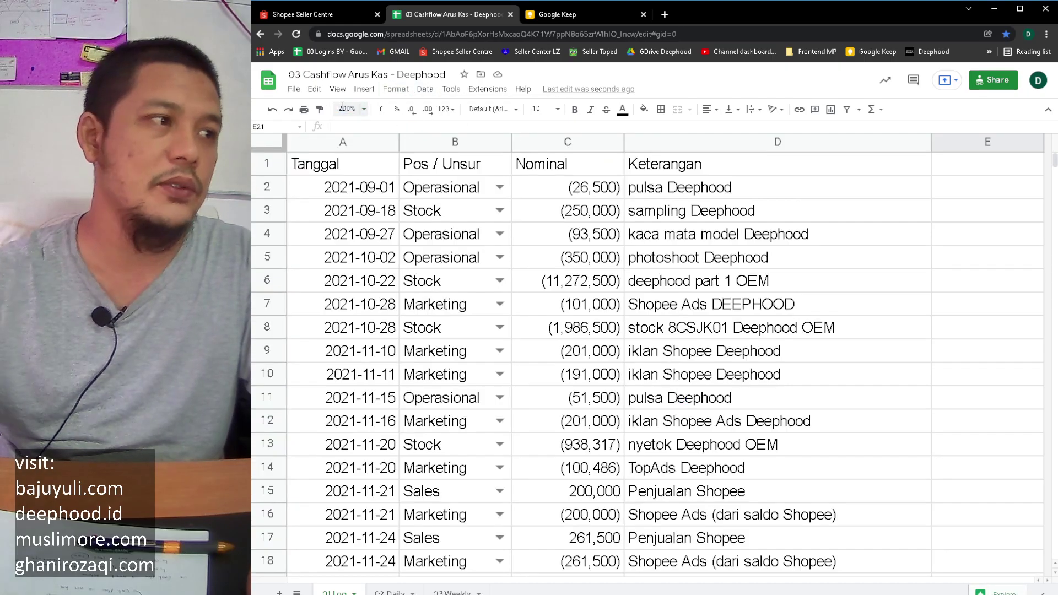
pyautogui.click(449, 193)
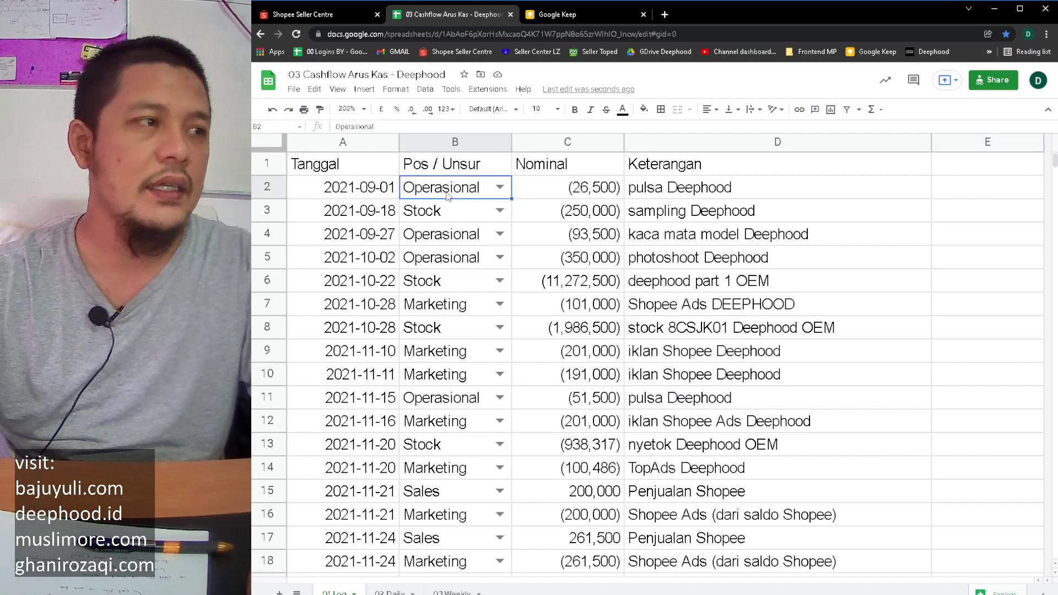
pyautogui.click(498, 189)
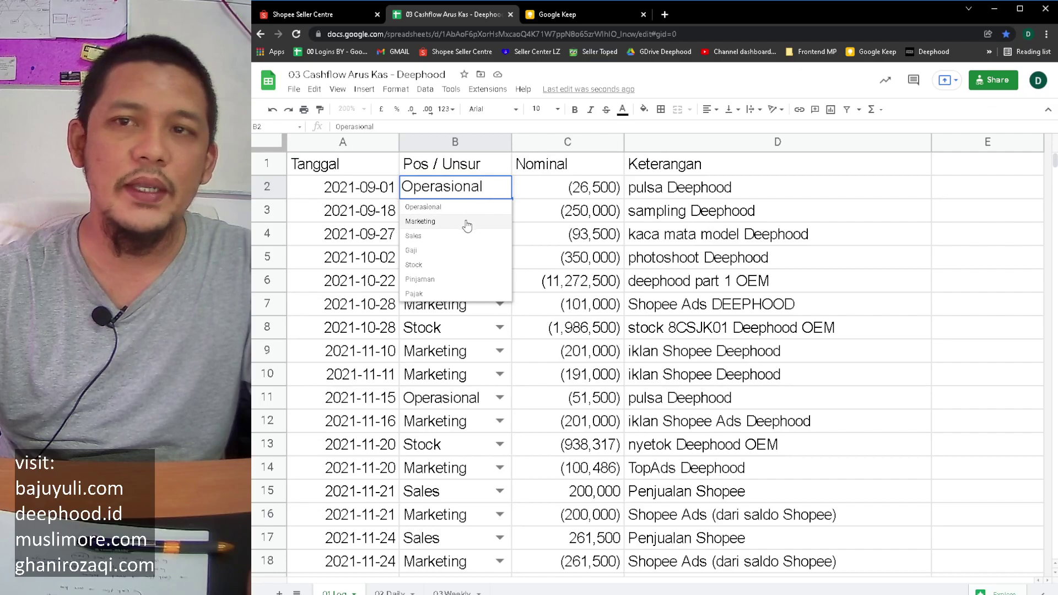
pyautogui.press('Escape')
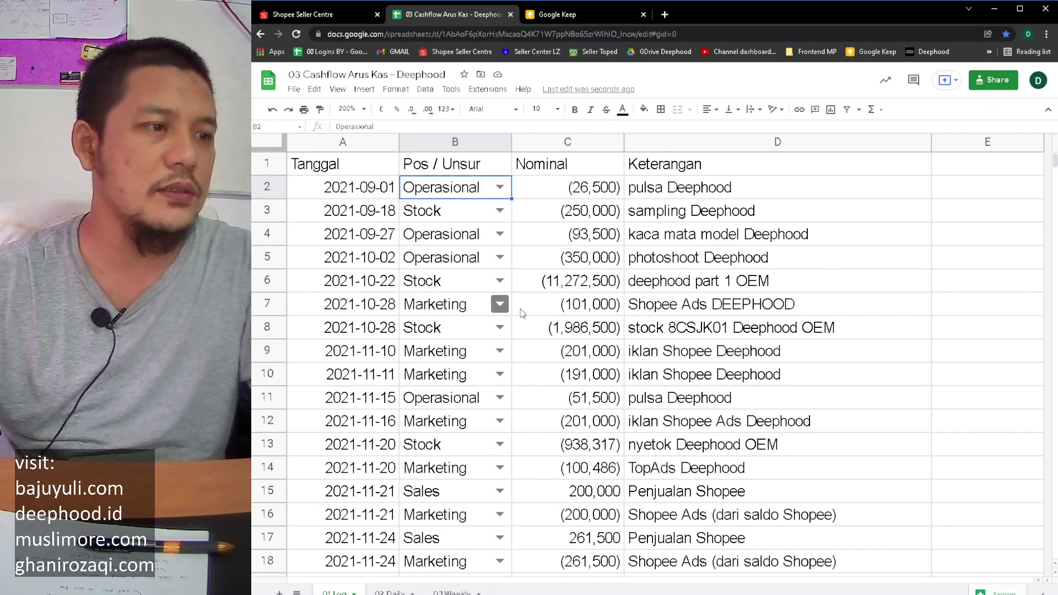
# Step: Add data validation to the empty cells C40:C44 using a list of items A, B, C
pyautogui.scroll(-12, 538, 385)
pyautogui.scroll(1, 604, 390)
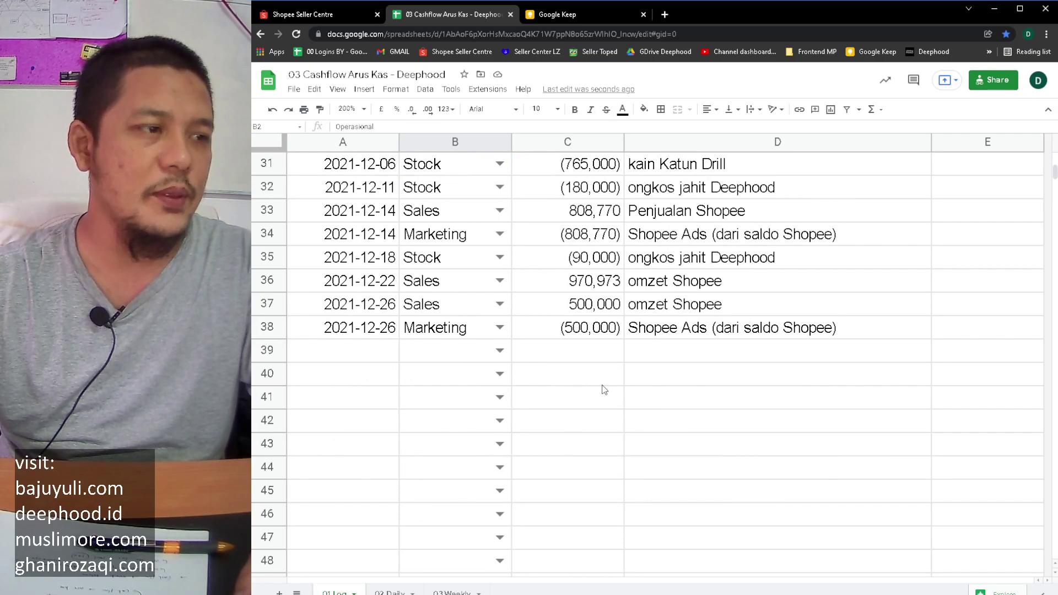
pyautogui.rightClick(565, 382)
pyautogui.moveTo(574, 380); pyautogui.dragTo(558, 483)
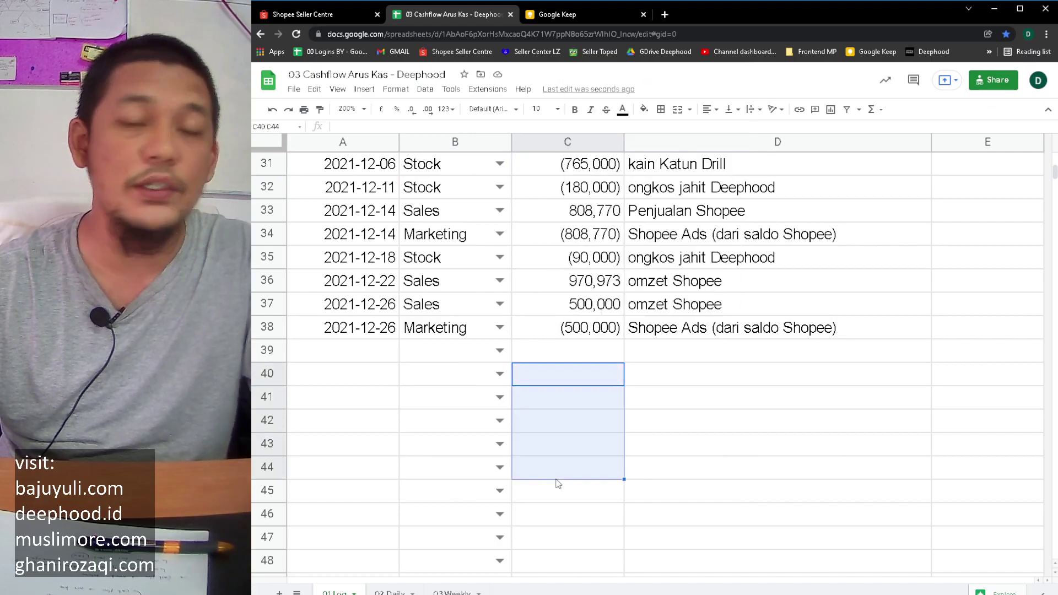
pyautogui.rightClick(564, 435)
pyautogui.moveTo(642, 427)
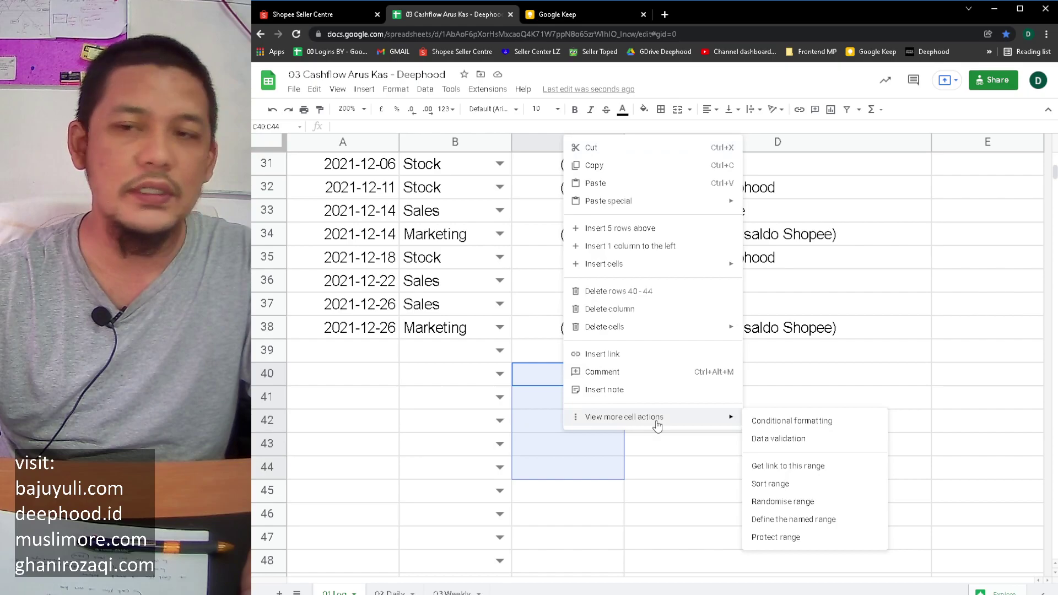
pyautogui.click(793, 439)
pyautogui.click(598, 308)
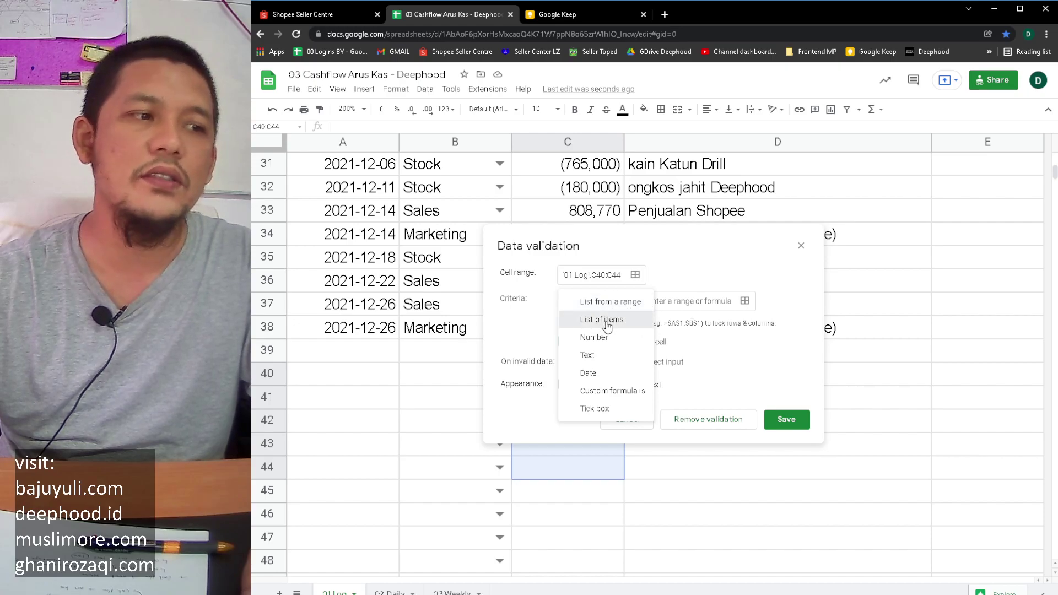
pyautogui.click(610, 323)
pyautogui.click(638, 298)
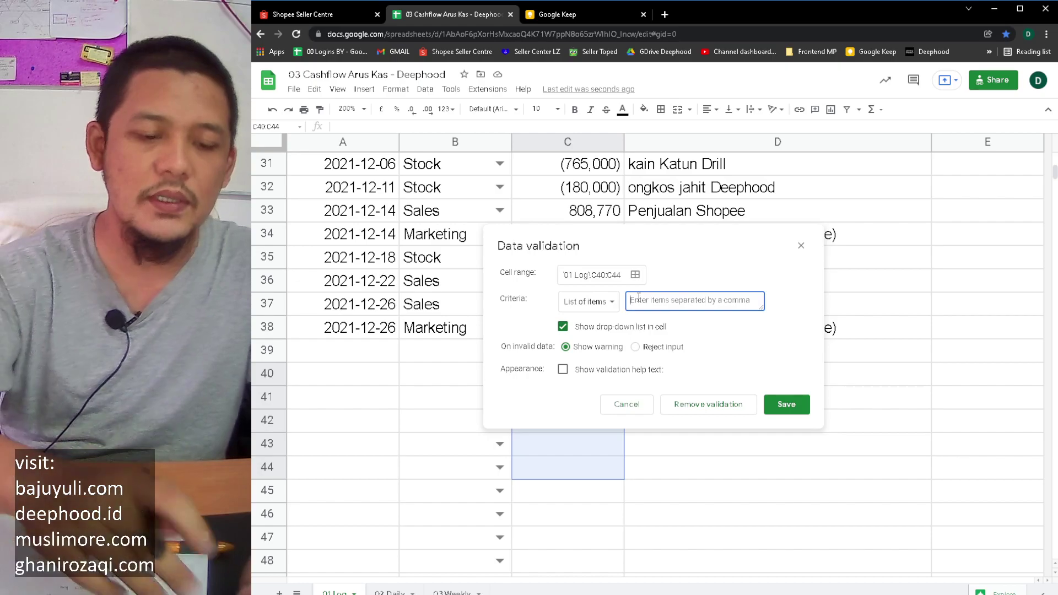
pyautogui.write('A, B, C')
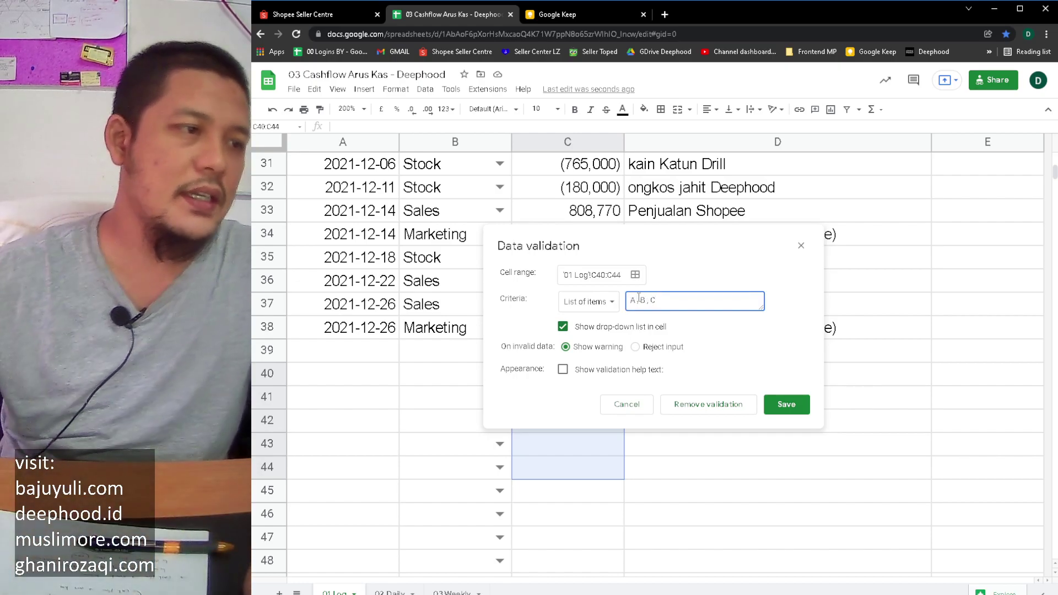
pyautogui.click(788, 405)
pyautogui.click(725, 435)
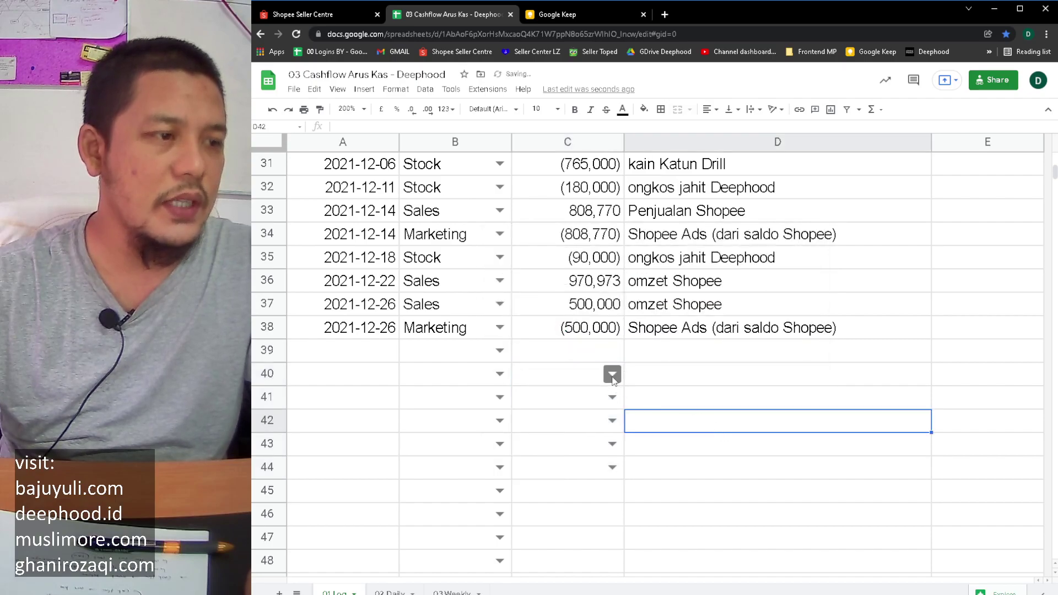
# Step: Try out the new drop-down lists by picking test entries in C43 and C42
pyautogui.click(612, 374)
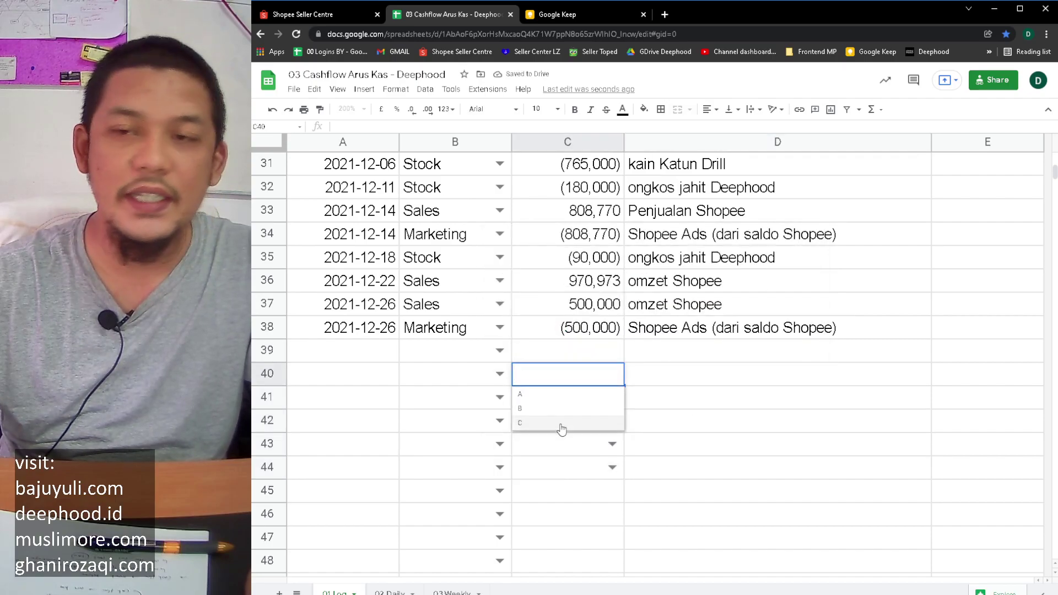
pyautogui.click(585, 469)
pyautogui.click(612, 443)
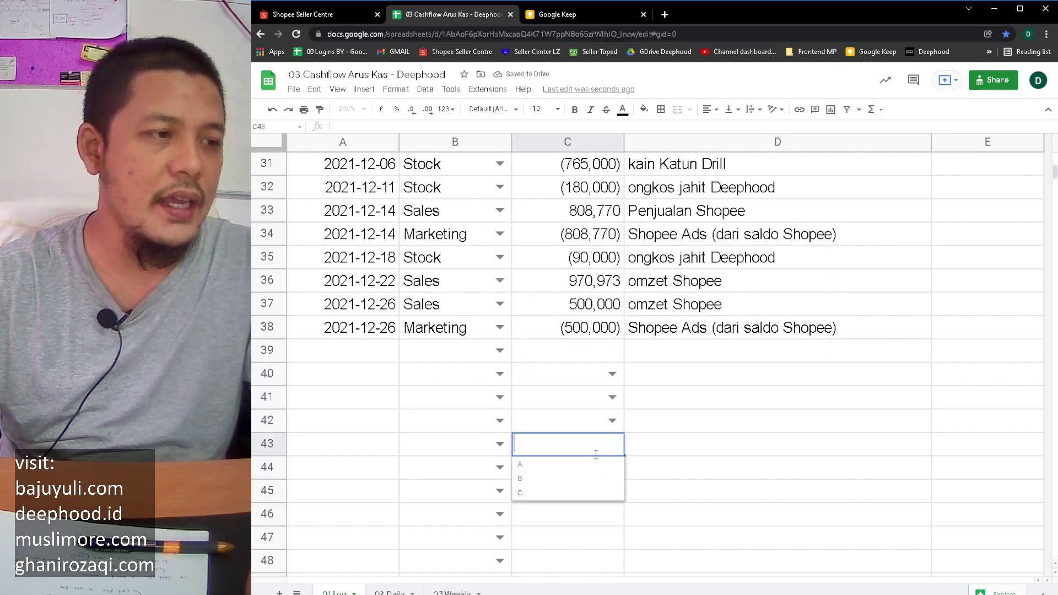
pyautogui.click(544, 478)
pyautogui.click(611, 421)
pyautogui.click(558, 441)
pyautogui.click(629, 439)
# Step: Clear the test entries from C40:C44
pyautogui.moveTo(568, 375); pyautogui.dragTo(564, 466)
pyautogui.press('Delete')
pyautogui.click(637, 405)
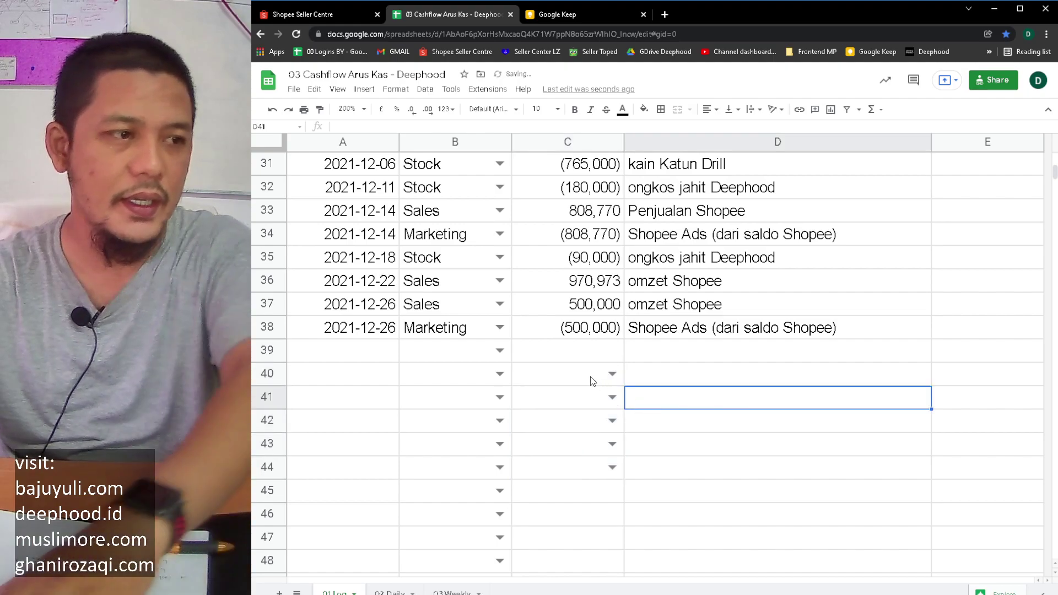
# Step: Remove the data validation from cells C40:C45
pyautogui.press('Up')
pyautogui.press('Right')
pyautogui.click(592, 381)
pyautogui.moveTo(601, 374); pyautogui.dragTo(579, 490)
pyautogui.rightClick(592, 436)
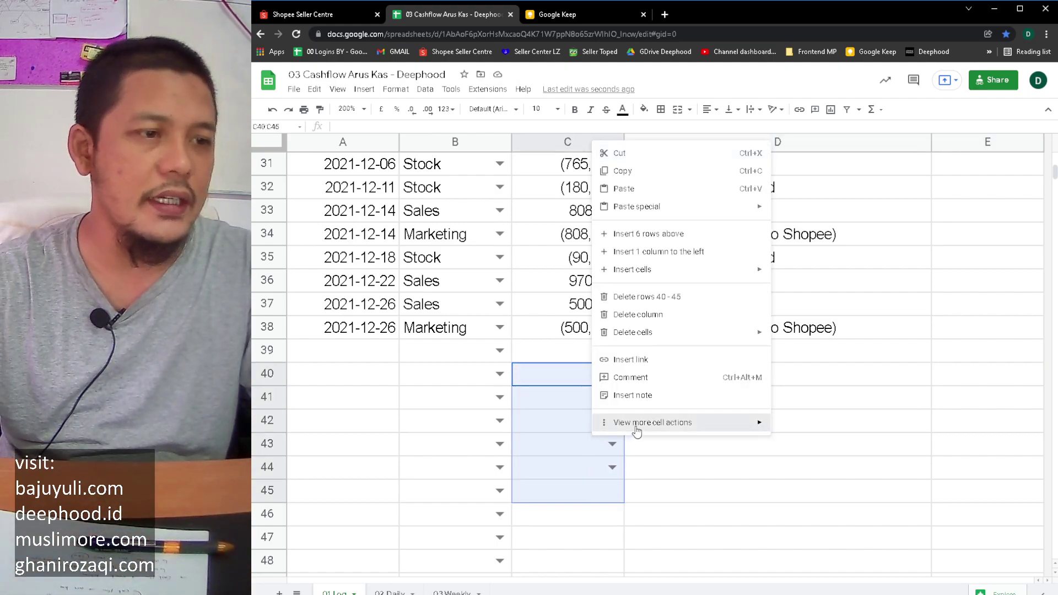
pyautogui.moveTo(634, 423)
pyautogui.click(807, 444)
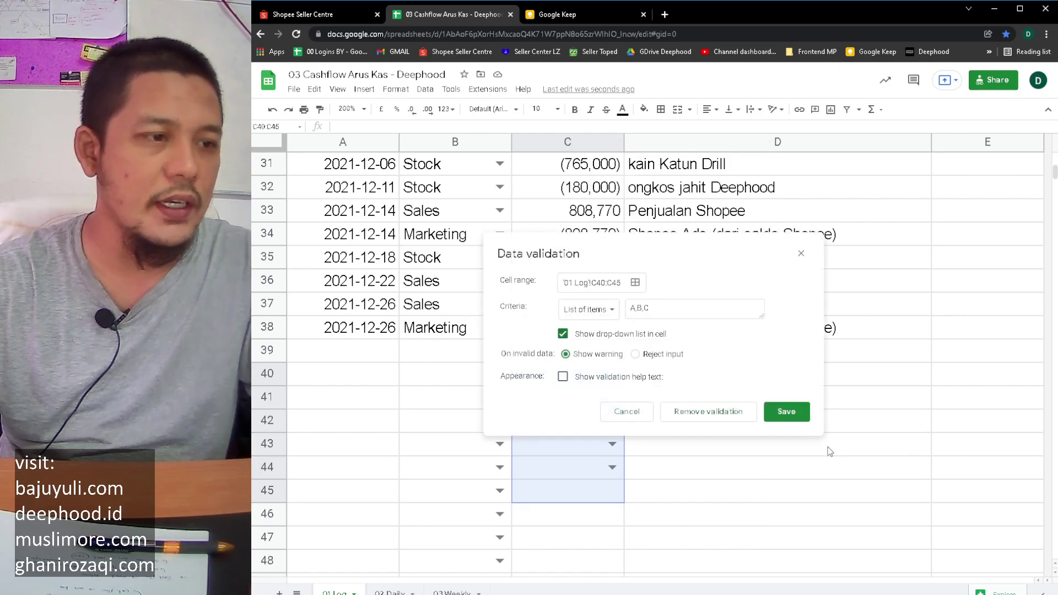
pyautogui.click(730, 412)
pyautogui.click(707, 427)
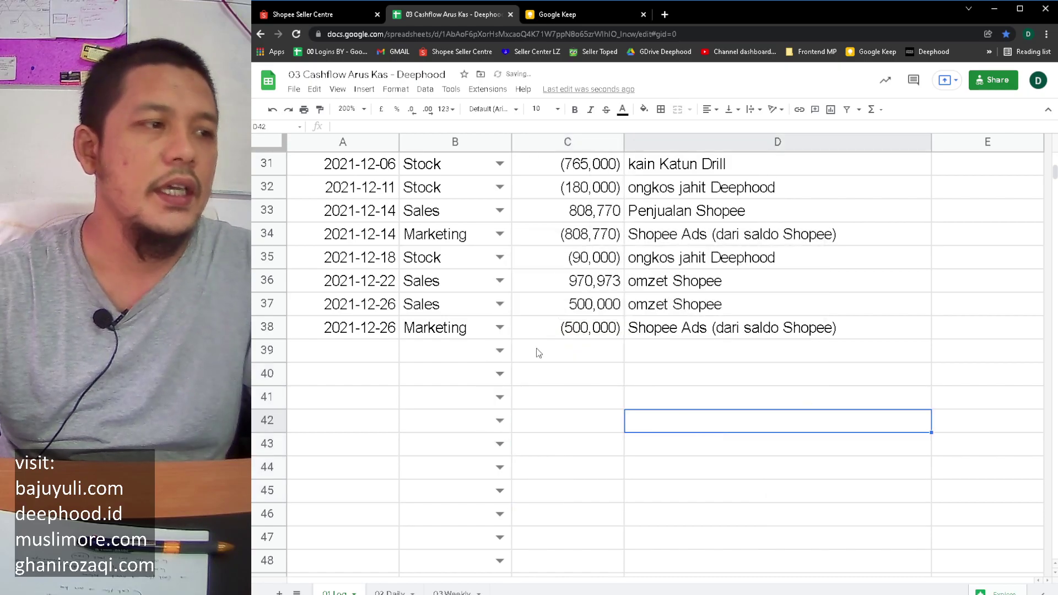
# Step: Review the category choices in B39 and the nominal entries in C35 and C36
pyautogui.click(489, 351)
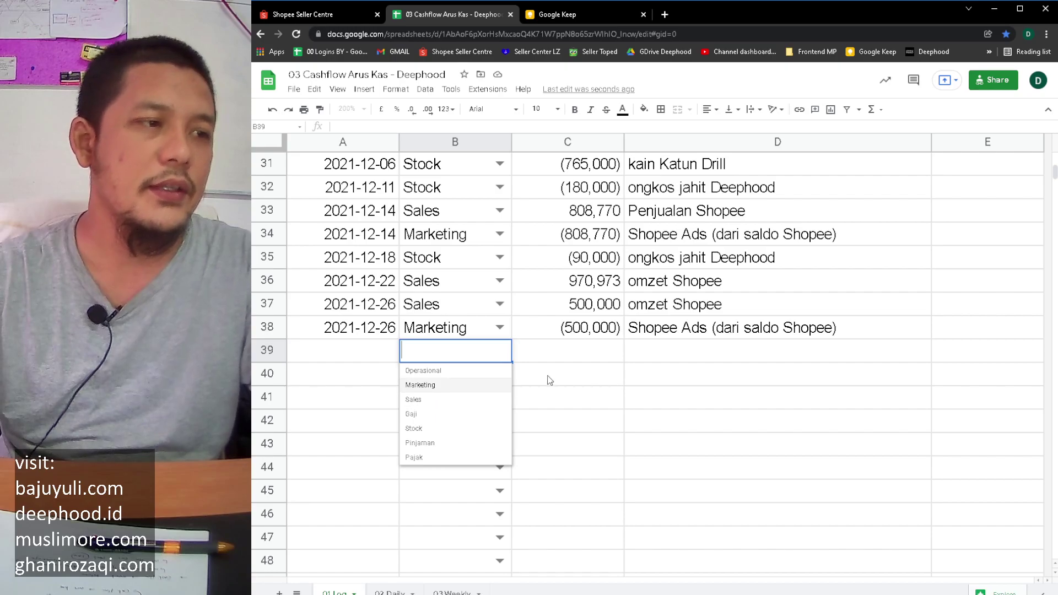
pyautogui.click(521, 398)
pyautogui.click(583, 287)
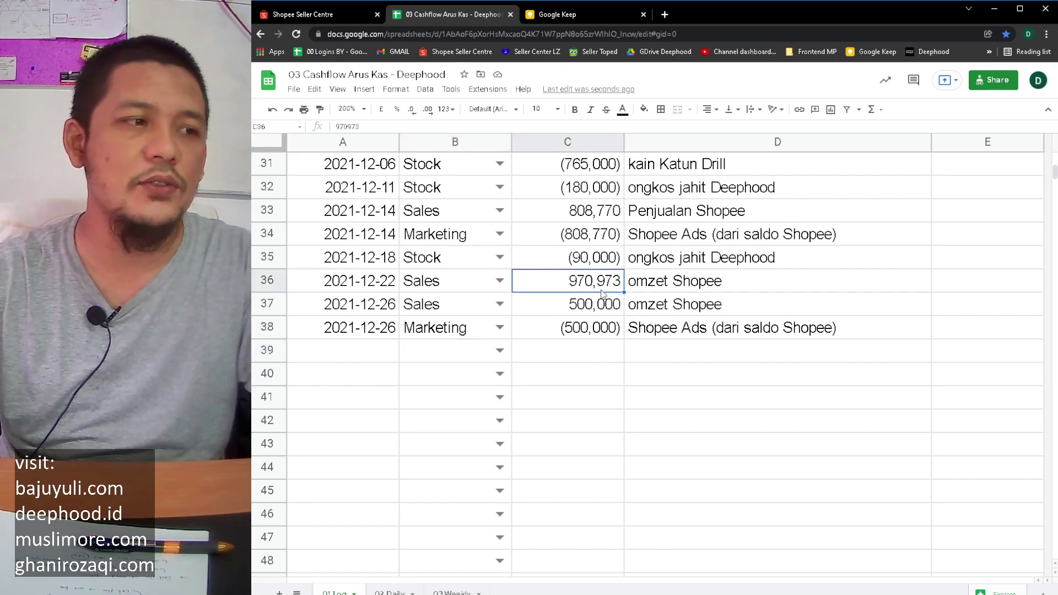
pyautogui.click(616, 262)
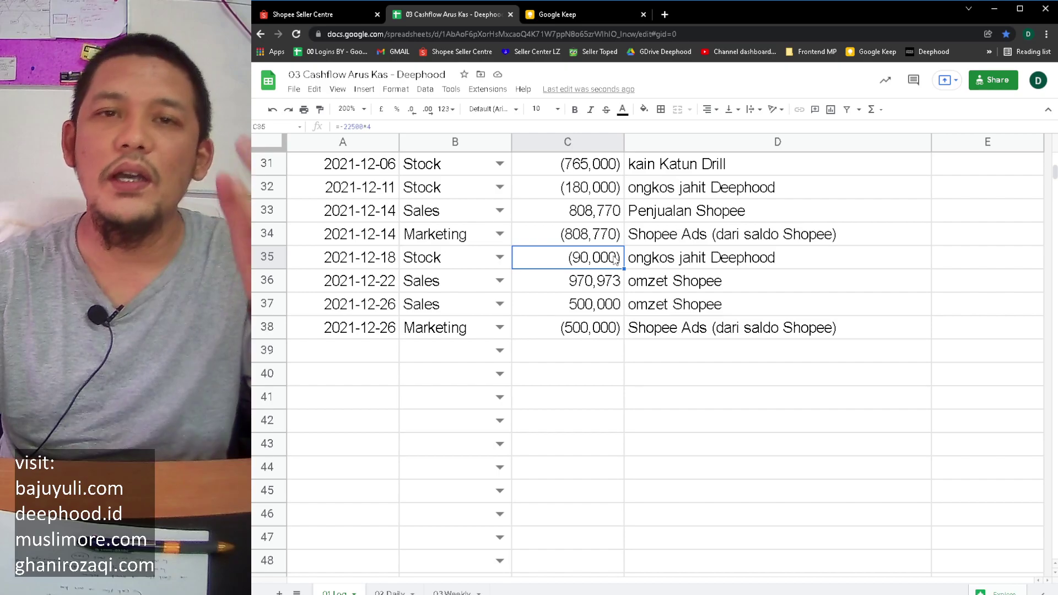
pyautogui.click(591, 287)
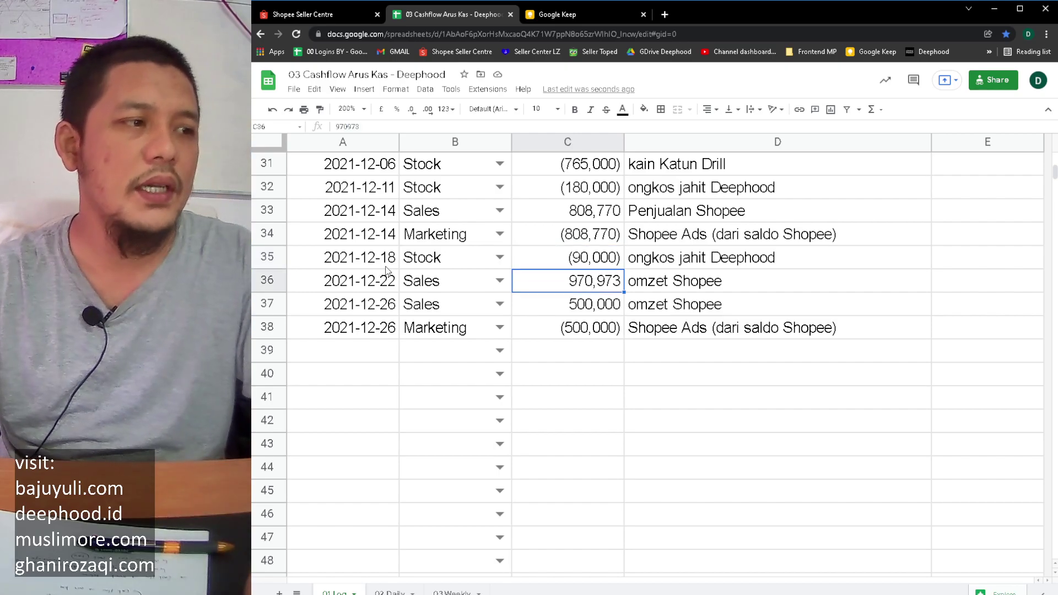
# Step: Review the category choices offered in B41 and the nominal amount in C36
pyautogui.click(499, 397)
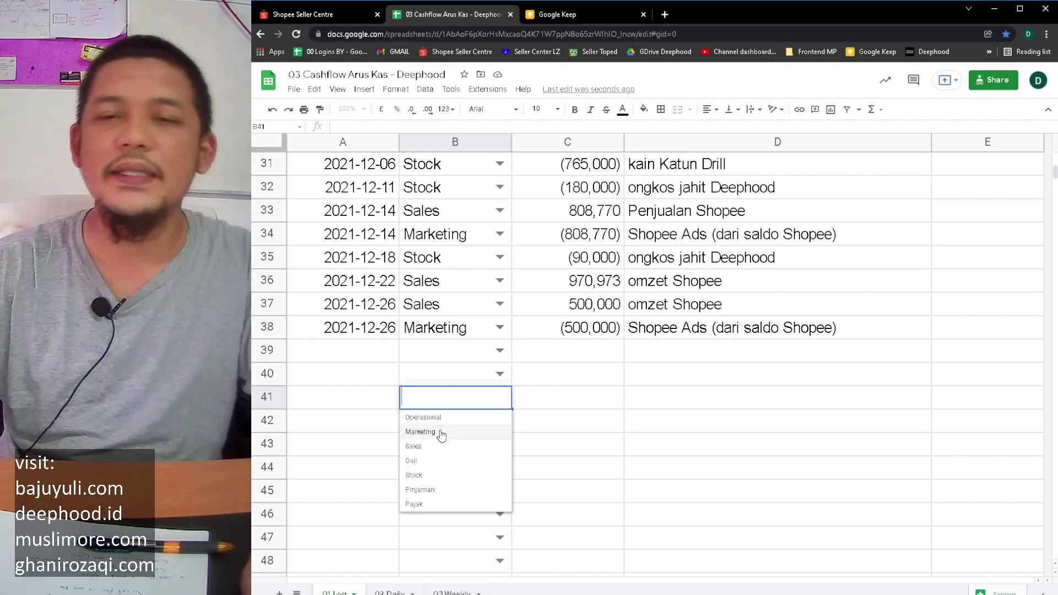
pyautogui.click(616, 408)
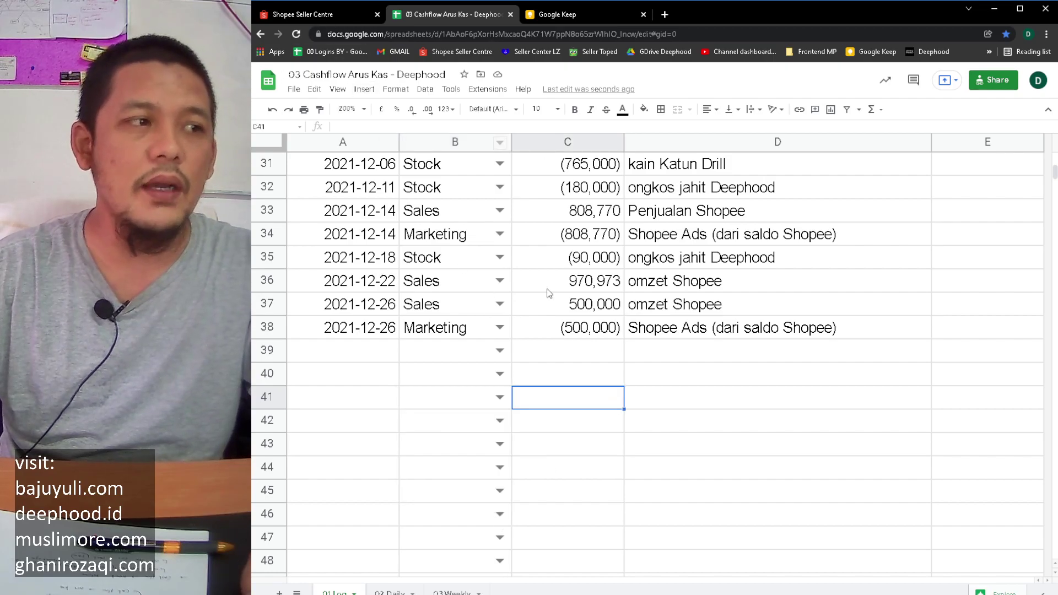
pyautogui.click(596, 280)
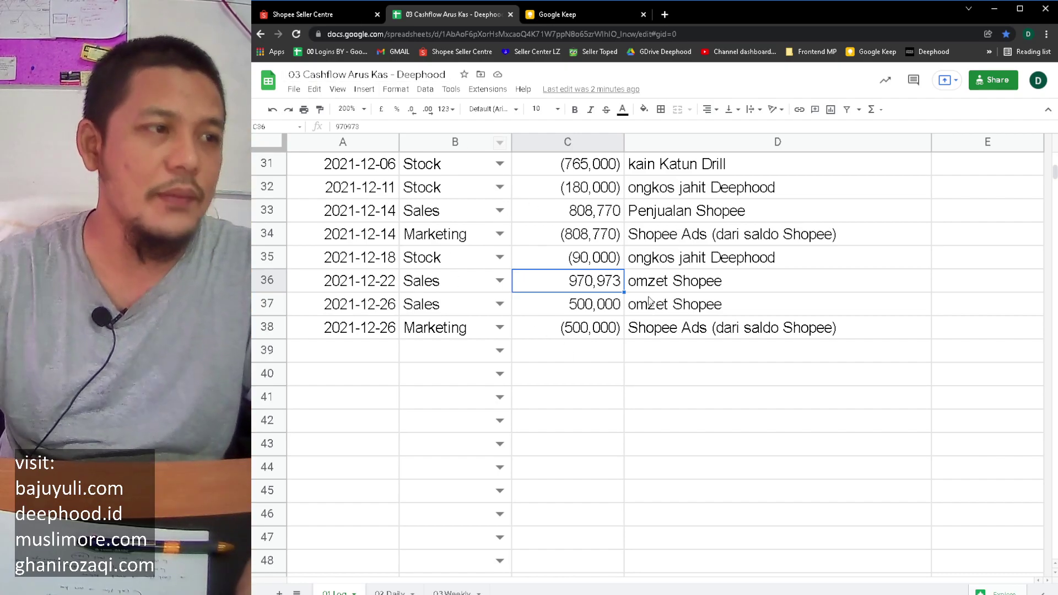
pyautogui.doubleClick(595, 287)
pyautogui.click(651, 420)
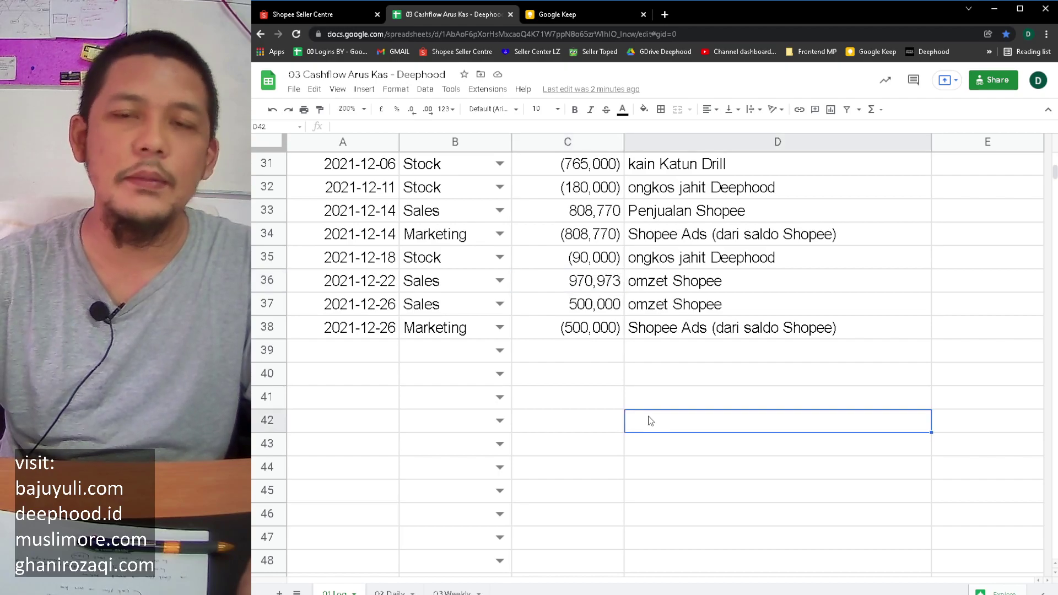
# Step: Review the date, category, nominal and description of the first log entry in row 2
pyautogui.click(575, 18)
pyautogui.click(441, 15)
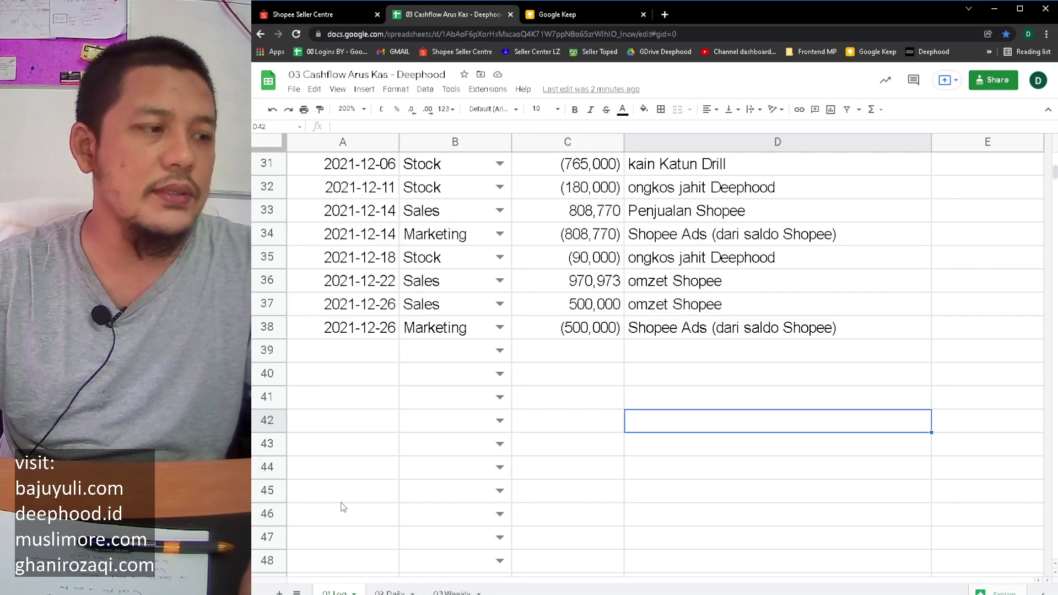
pyautogui.scroll(10, 395, 427)
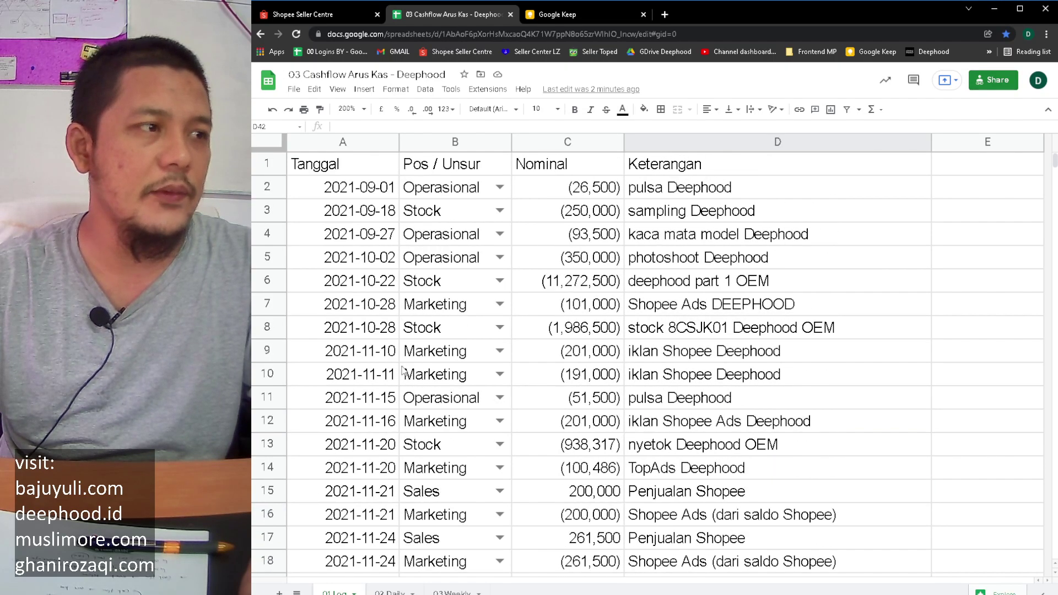
pyautogui.click(362, 191)
pyautogui.click(446, 195)
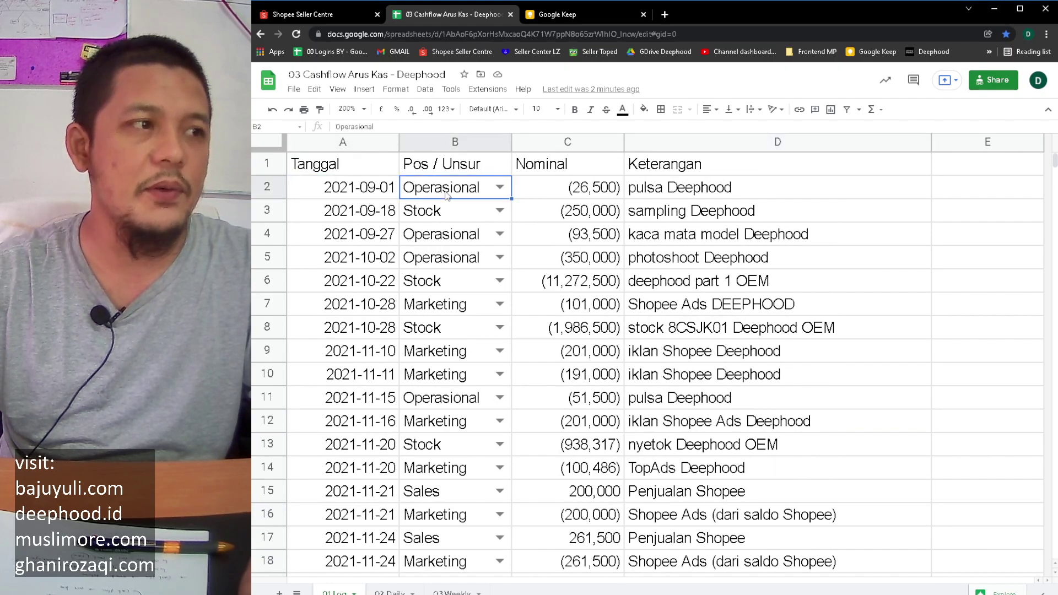
pyautogui.click(558, 195)
pyautogui.click(714, 196)
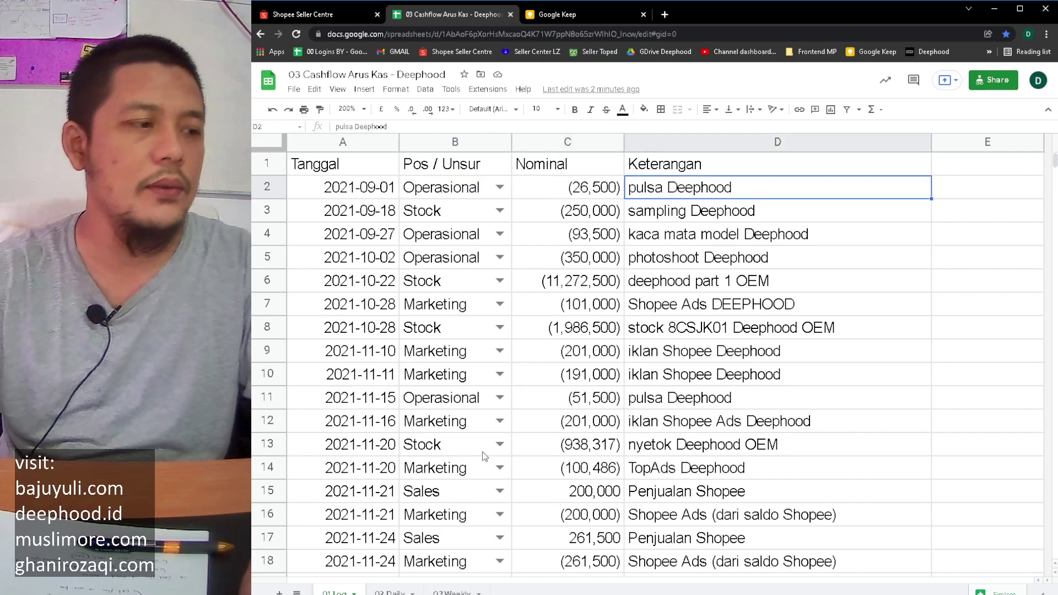
# Step: Open the 02 Daily sheet, consulting Shopee Seller Centre and the Google Keep cash flow note before returning to it
pyautogui.click(392, 592)
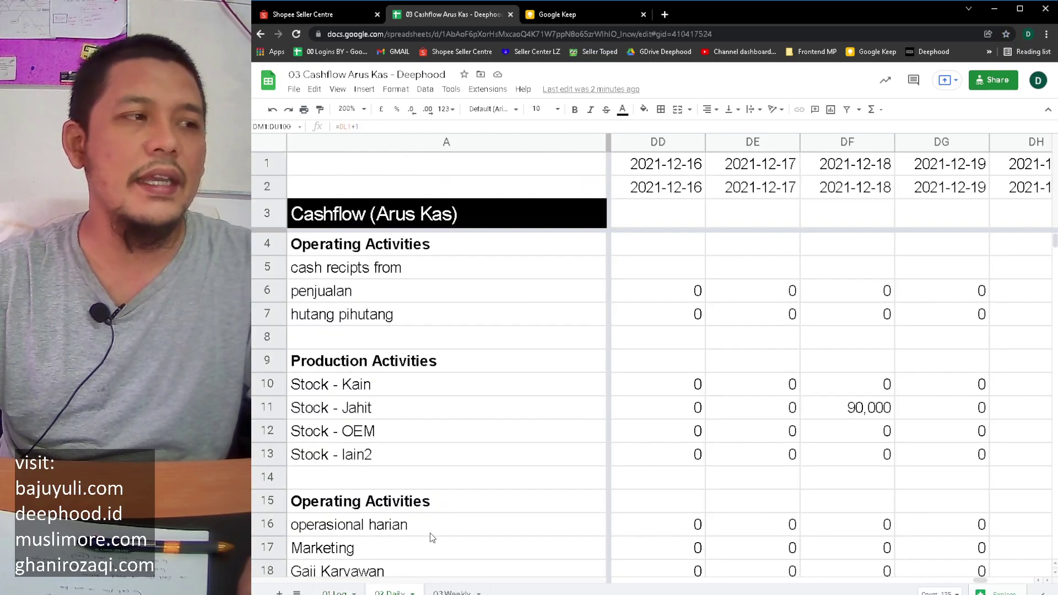
pyautogui.click(307, 15)
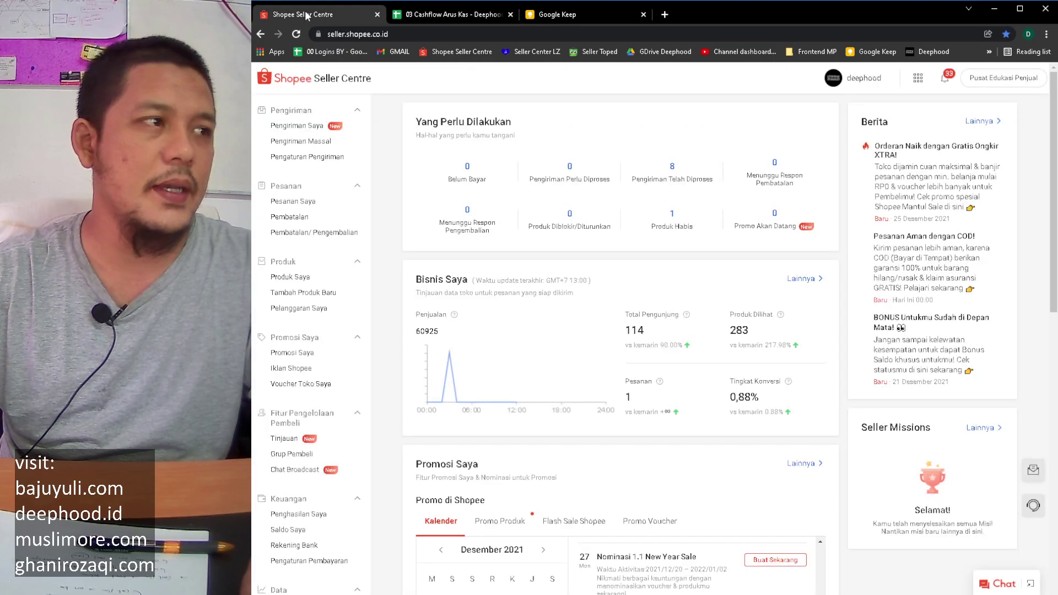
pyautogui.click(581, 16)
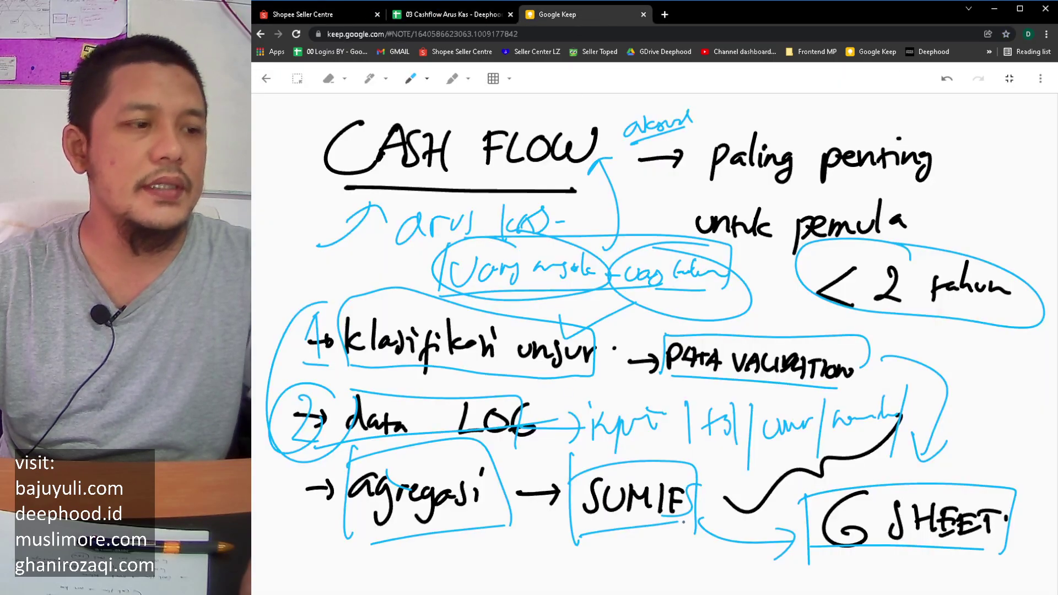
pyautogui.click(477, 17)
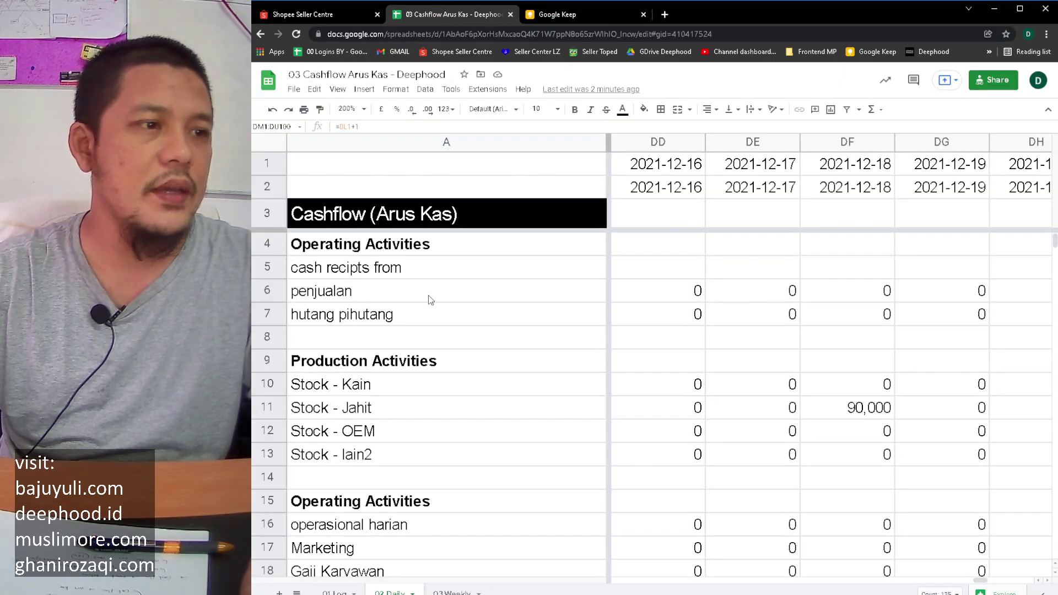
# Step: Examine the penjualan and hutang pihutang rows and the four Stock rows under Production Activities
pyautogui.click(431, 298)
pyautogui.click(427, 315)
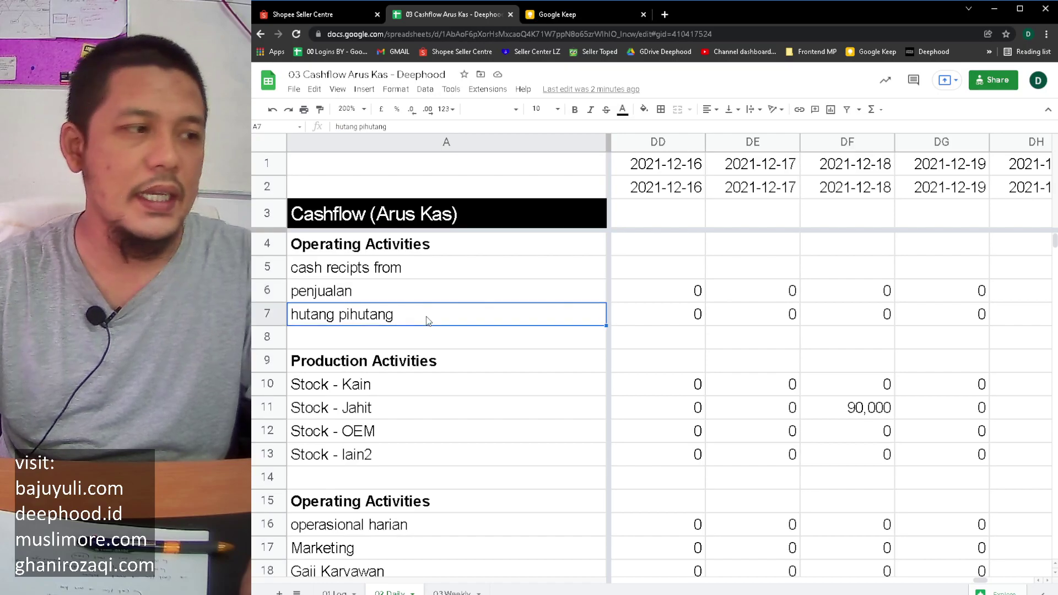
pyautogui.scroll(-3, 423, 348)
pyautogui.click(414, 317)
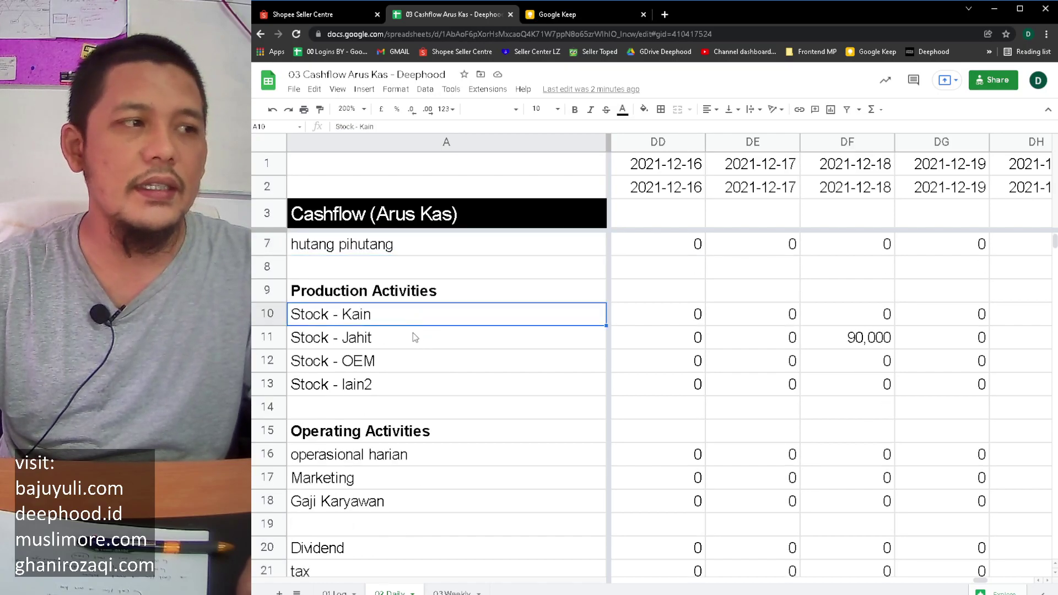
pyautogui.moveTo(461, 314); pyautogui.dragTo(452, 390)
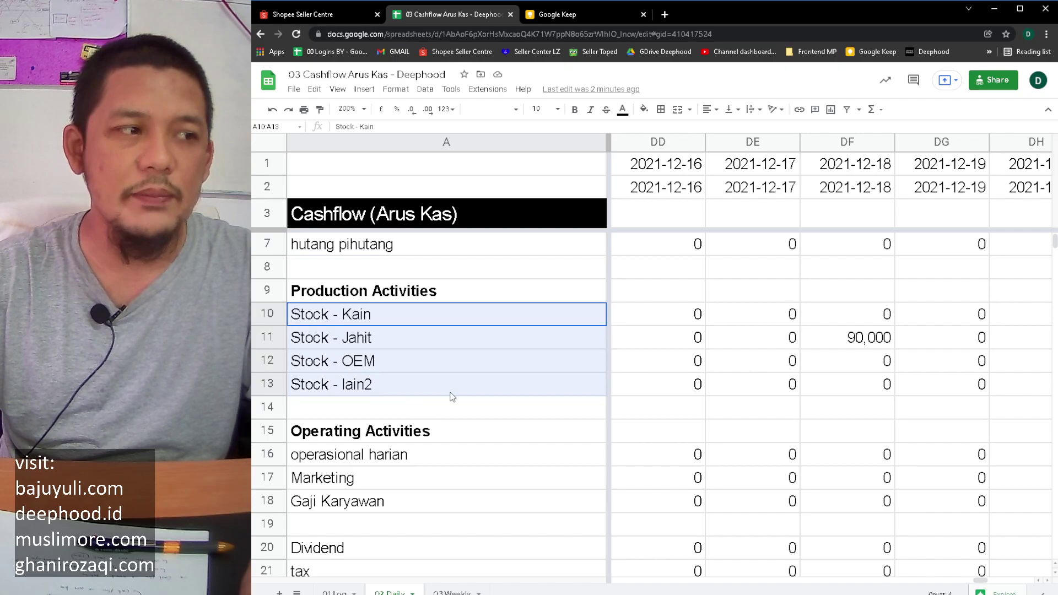
pyautogui.click(429, 339)
pyautogui.click(434, 361)
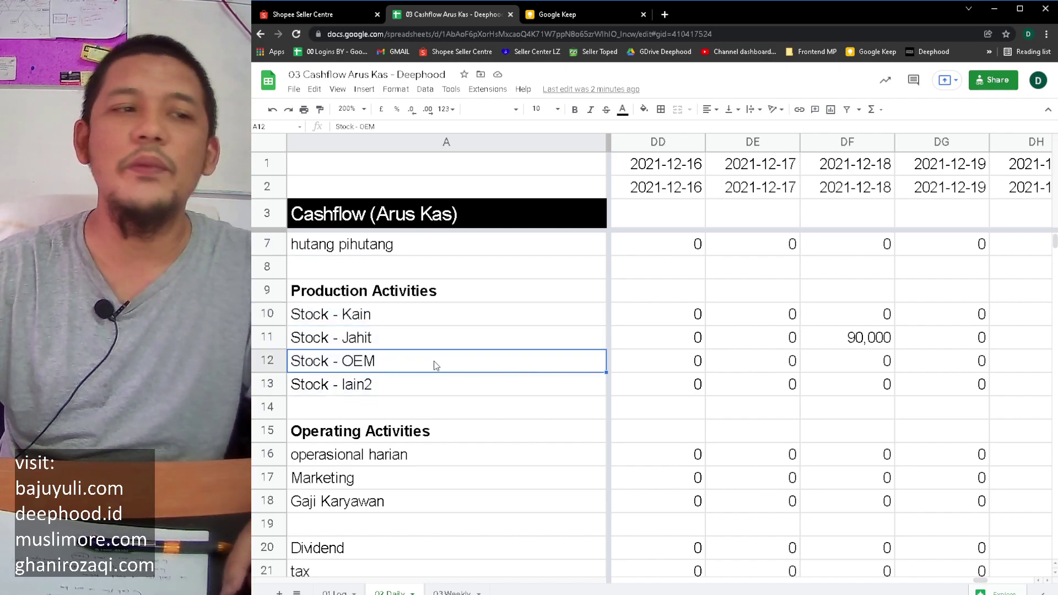
pyautogui.click(406, 392)
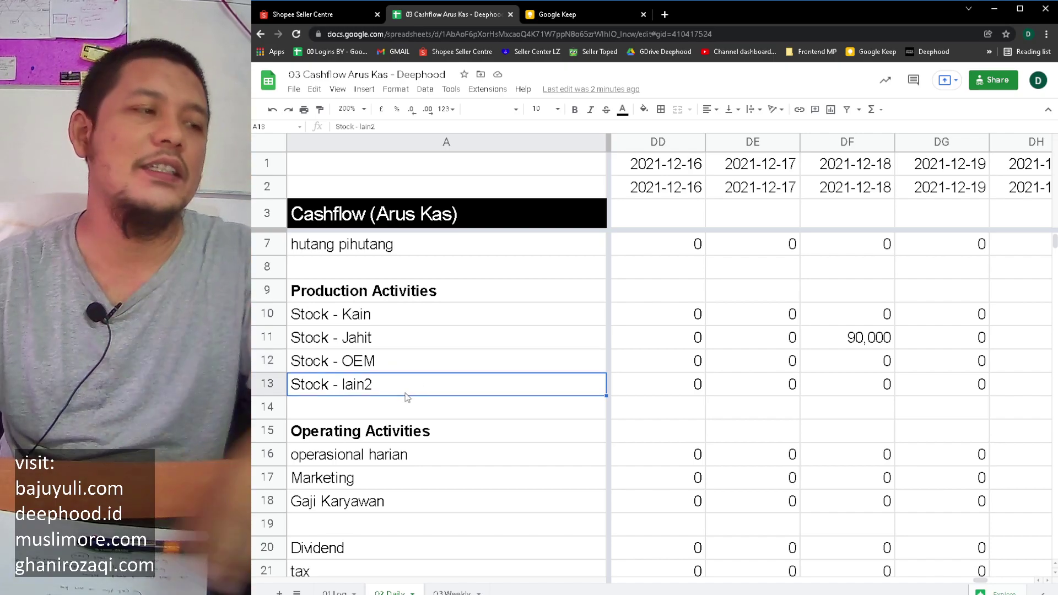
# Step: Examine the operasional harian, Marketing and Gaji Karyawan rows under Operating Activities
pyautogui.scroll(-1, 411, 391)
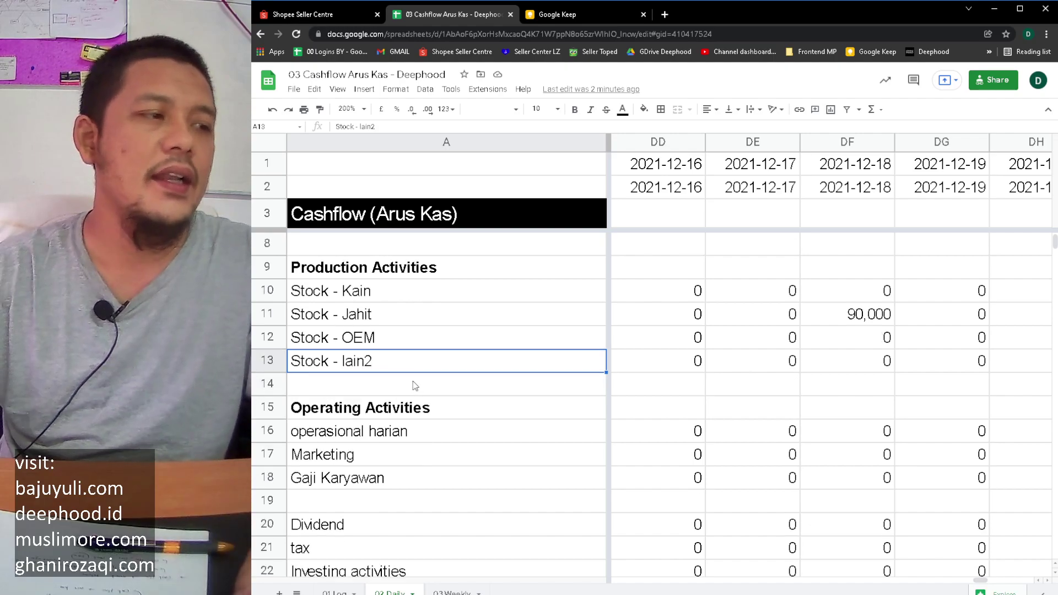
pyautogui.click(442, 437)
pyautogui.scroll(-1, 464, 409)
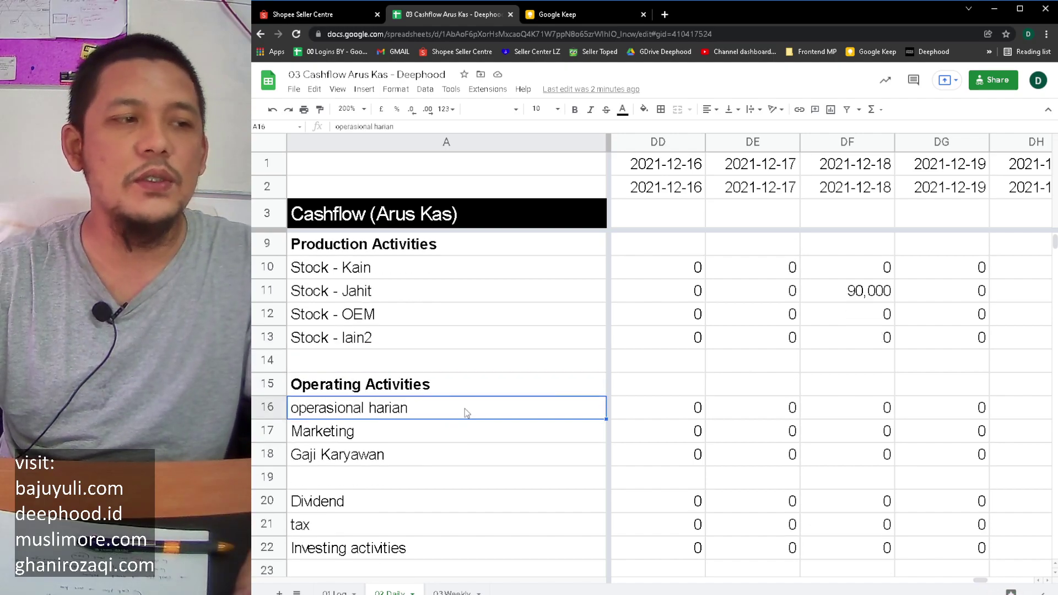
pyautogui.click(443, 435)
pyautogui.click(428, 456)
pyautogui.click(420, 432)
pyautogui.click(402, 464)
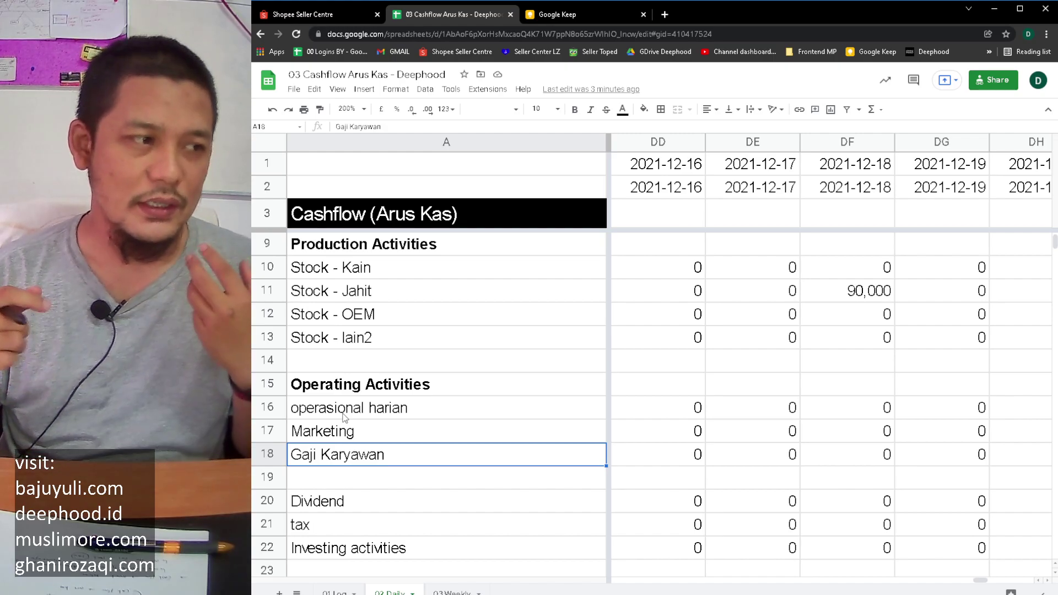
pyautogui.click(343, 414)
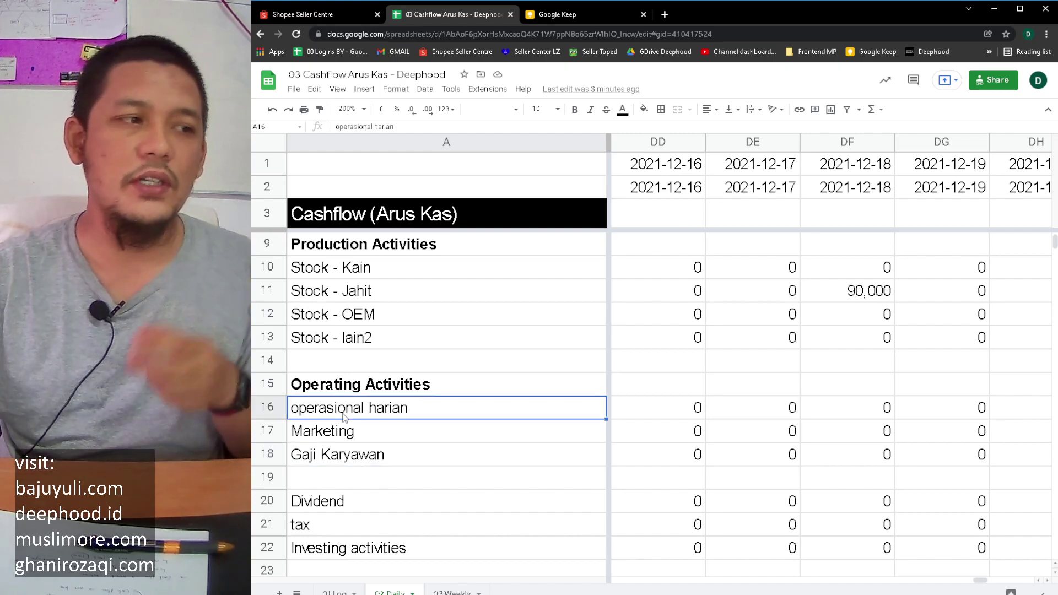
pyautogui.click(338, 434)
pyautogui.click(335, 458)
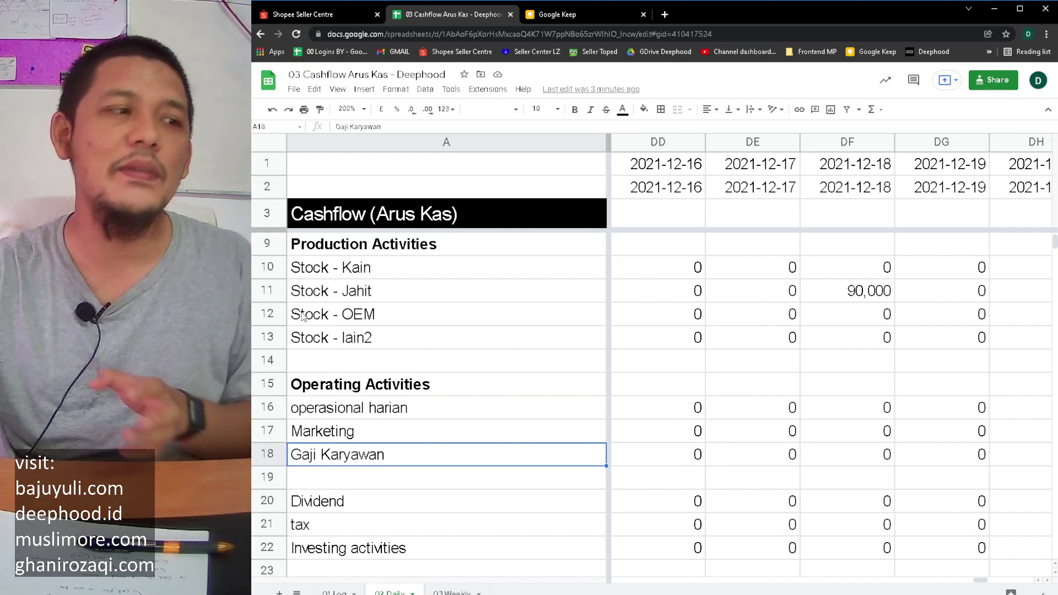
pyautogui.click(441, 406)
# Step: Examine the Dividend, tax and Investing activities rows, then return to the operating and production rows
pyautogui.scroll(-1, 442, 406)
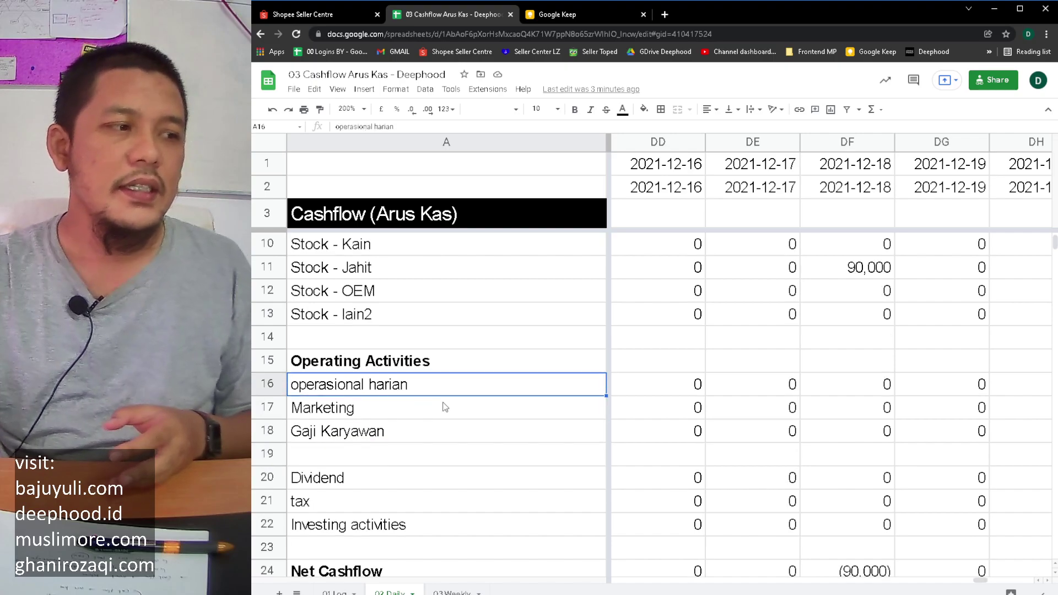
pyautogui.scroll(-1, 446, 446)
pyautogui.click(375, 461)
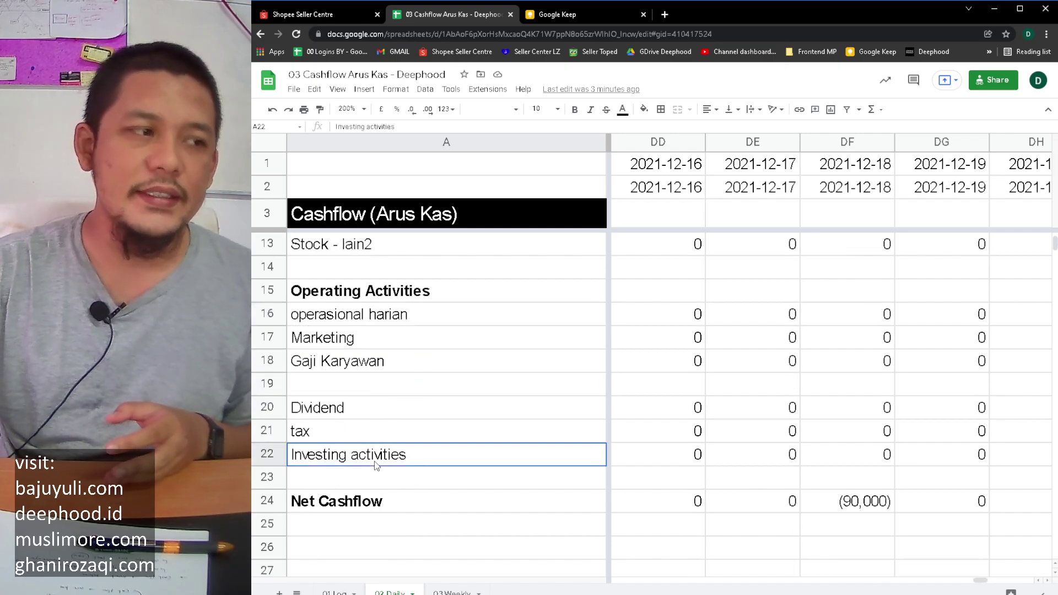
pyautogui.moveTo(412, 408); pyautogui.dragTo(384, 461)
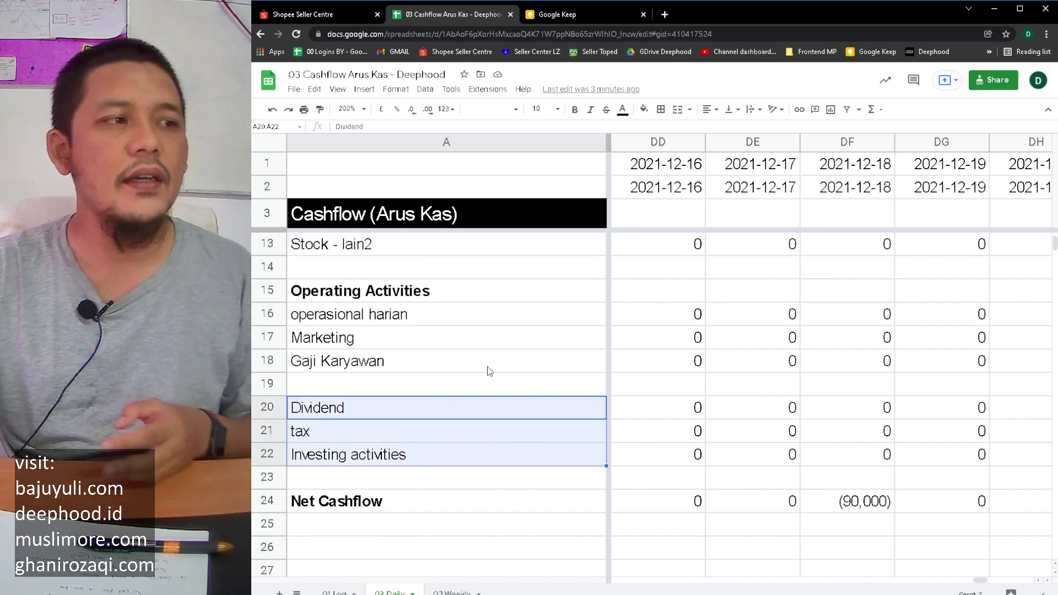
pyautogui.click(489, 371)
pyautogui.scroll(2, 468, 396)
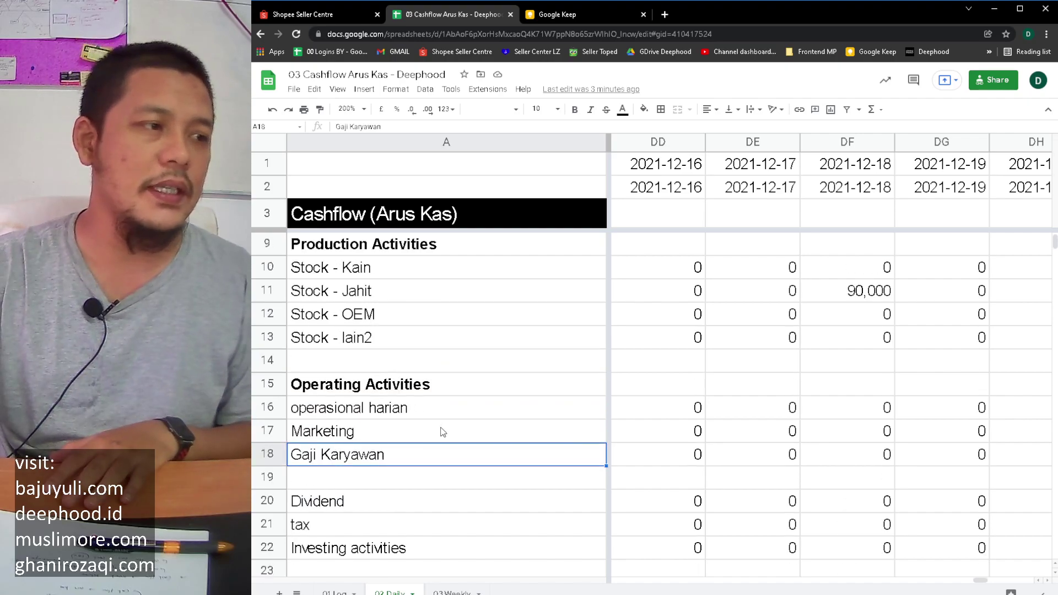
pyautogui.click(445, 410)
pyautogui.scroll(2, 468, 352)
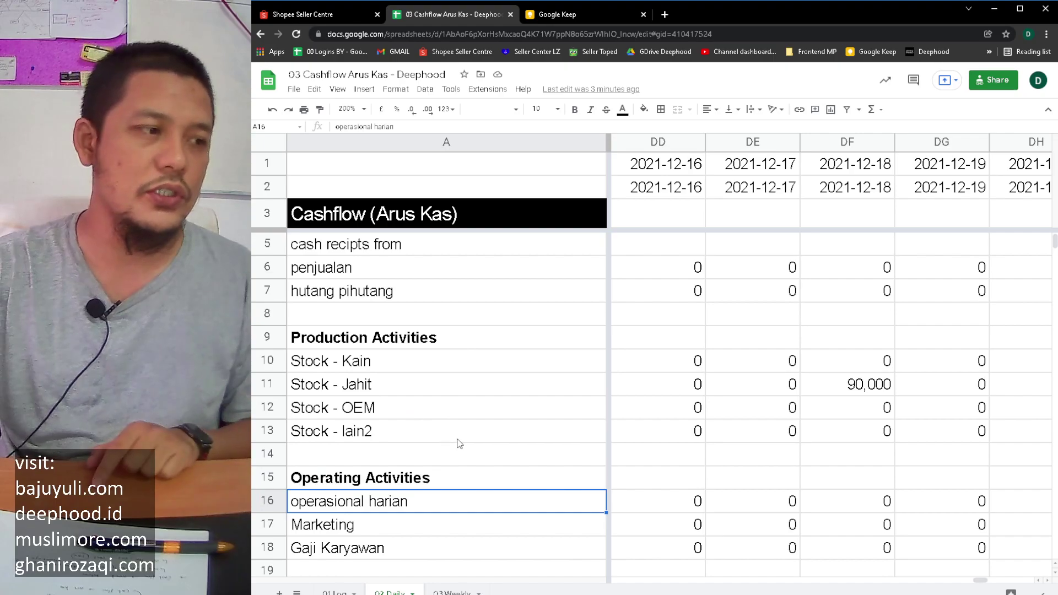
# Step: Compare the Stock category in B8 of the 01 Log sheet with the rows of the 02 Daily sheet
pyautogui.click(352, 591)
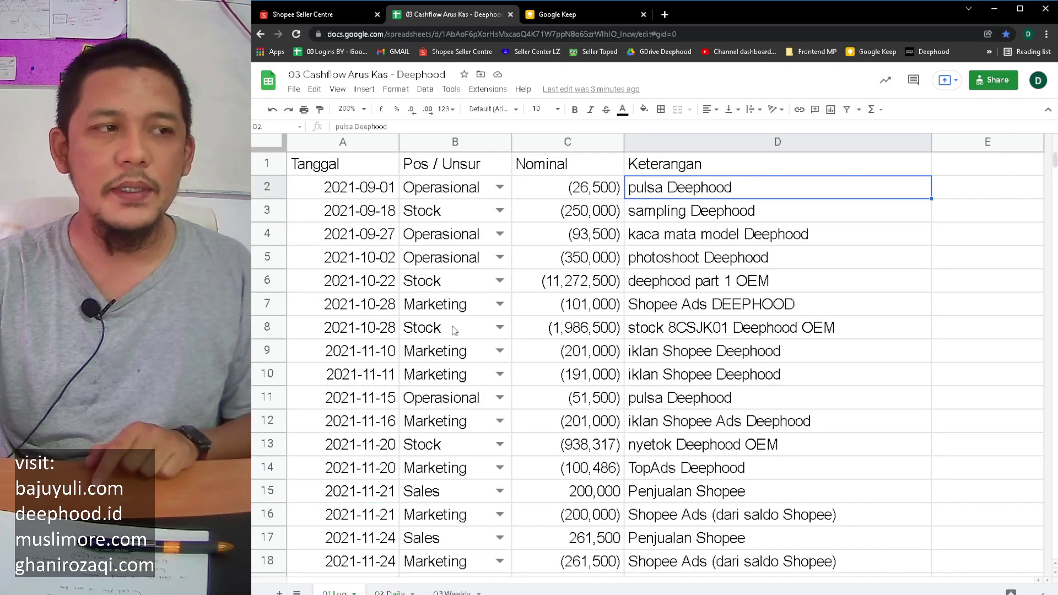
pyautogui.click(455, 331)
pyautogui.click(381, 592)
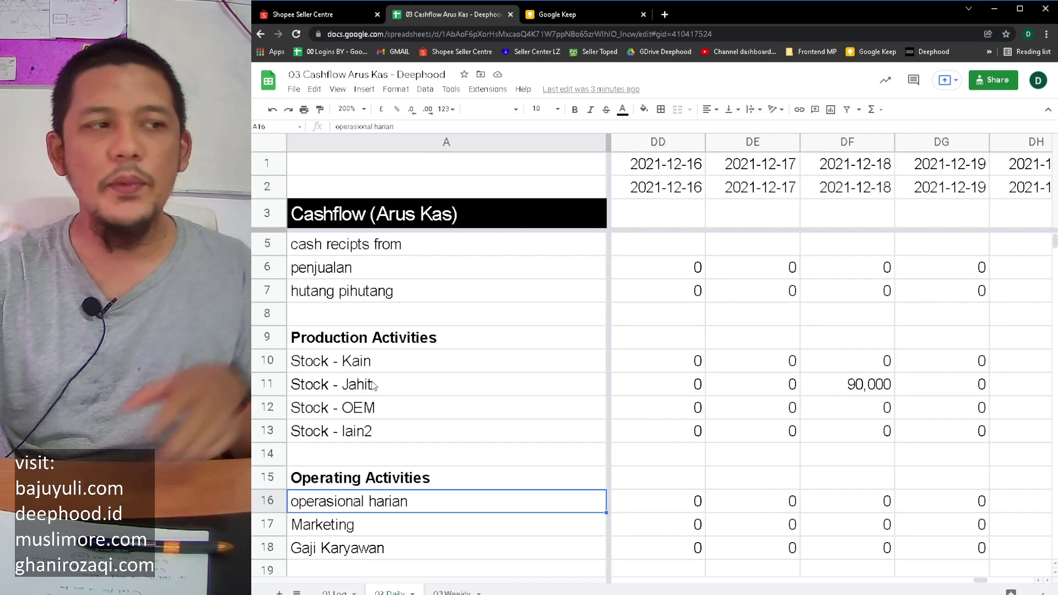
# Step: Inspect the SUMIFS formula for operasional harian in DD16 and the date heading in DD1
pyautogui.scroll(-5, 386, 375)
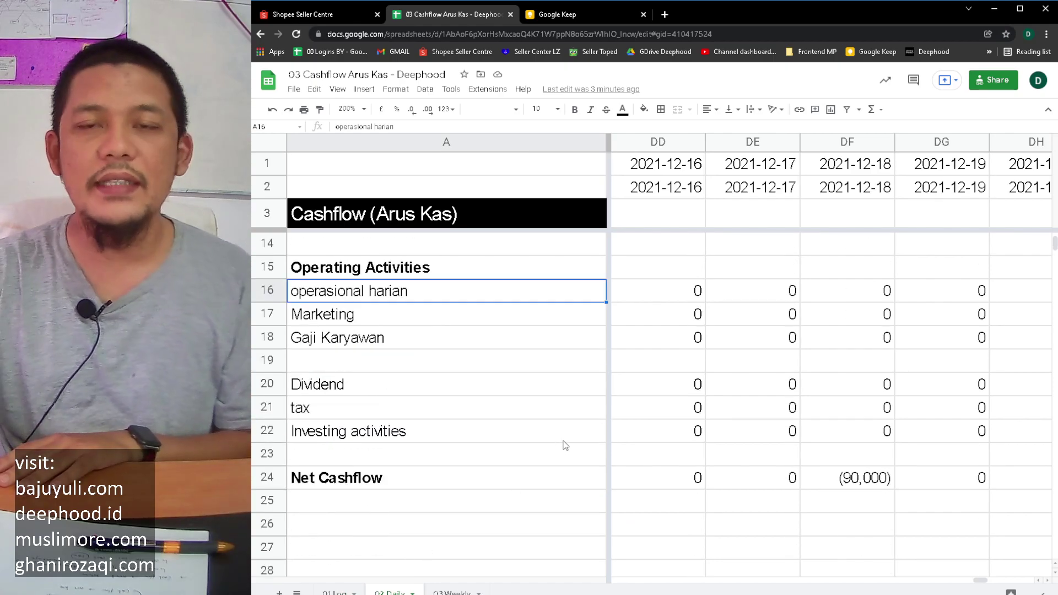
pyautogui.click(681, 293)
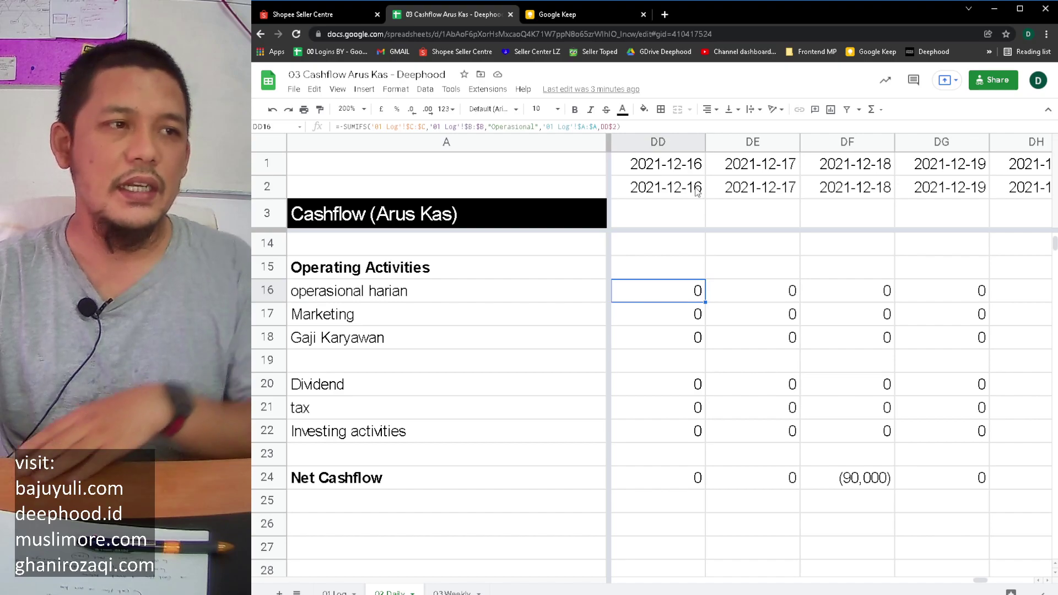
pyautogui.click(687, 166)
pyautogui.click(482, 302)
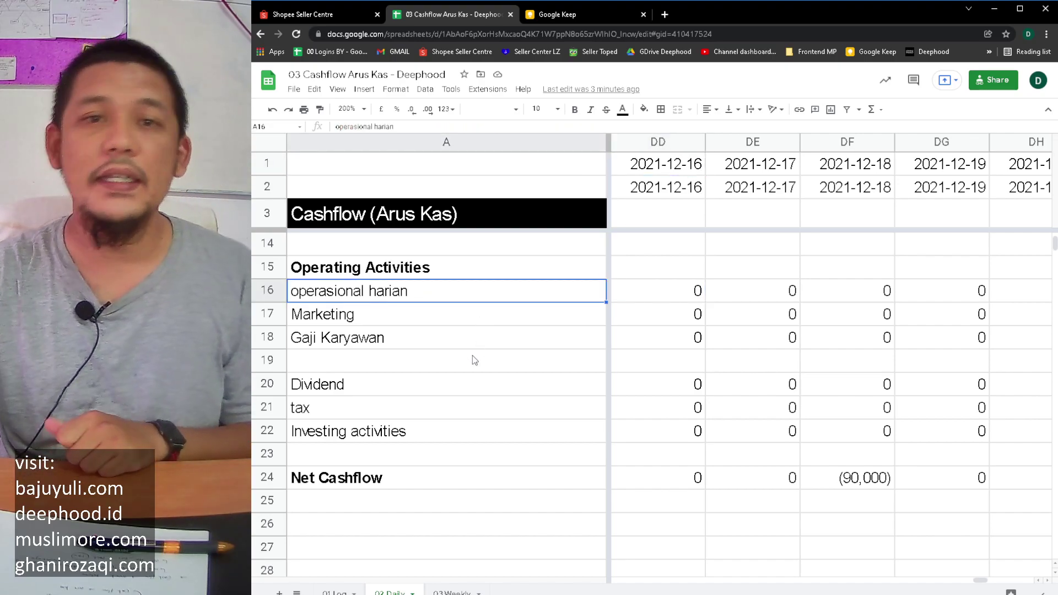
# Step: Return to the 01 Log sheet and look through its November and December 2021 entries
pyautogui.click(337, 592)
pyautogui.scroll(-5, 527, 408)
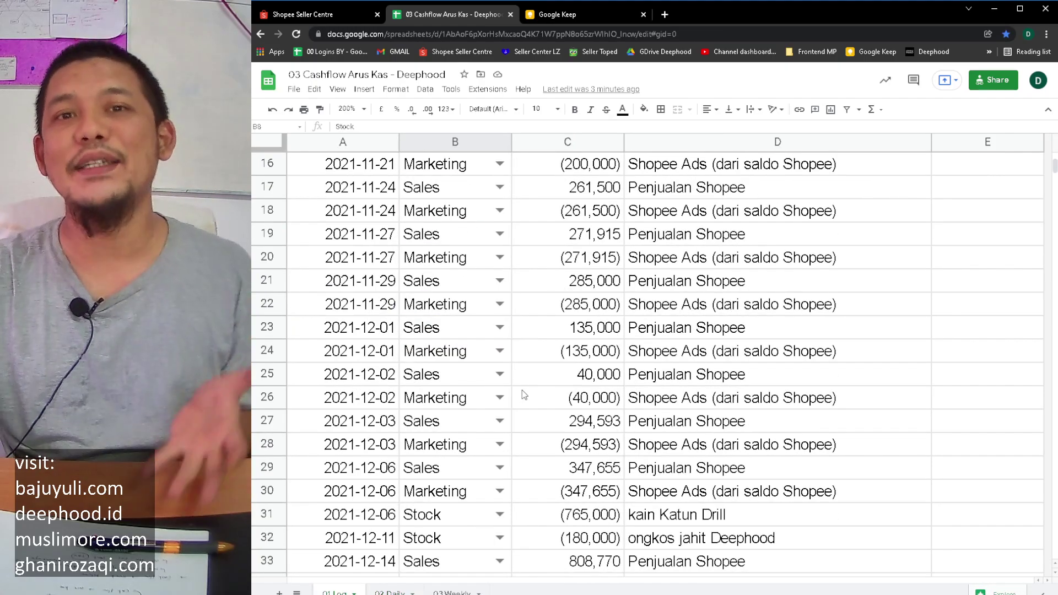
pyautogui.scroll(-4, 468, 279)
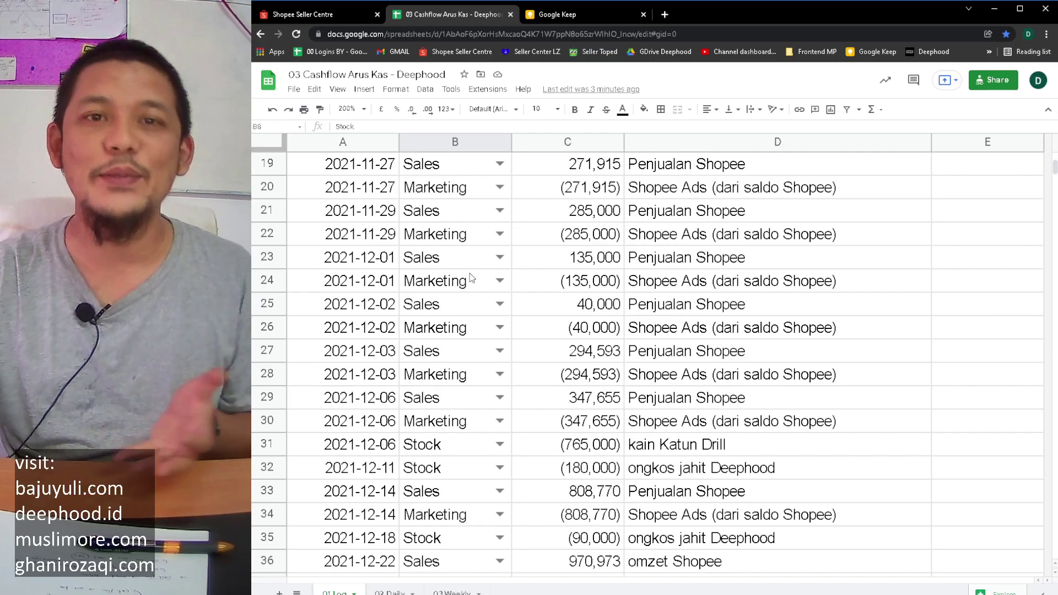